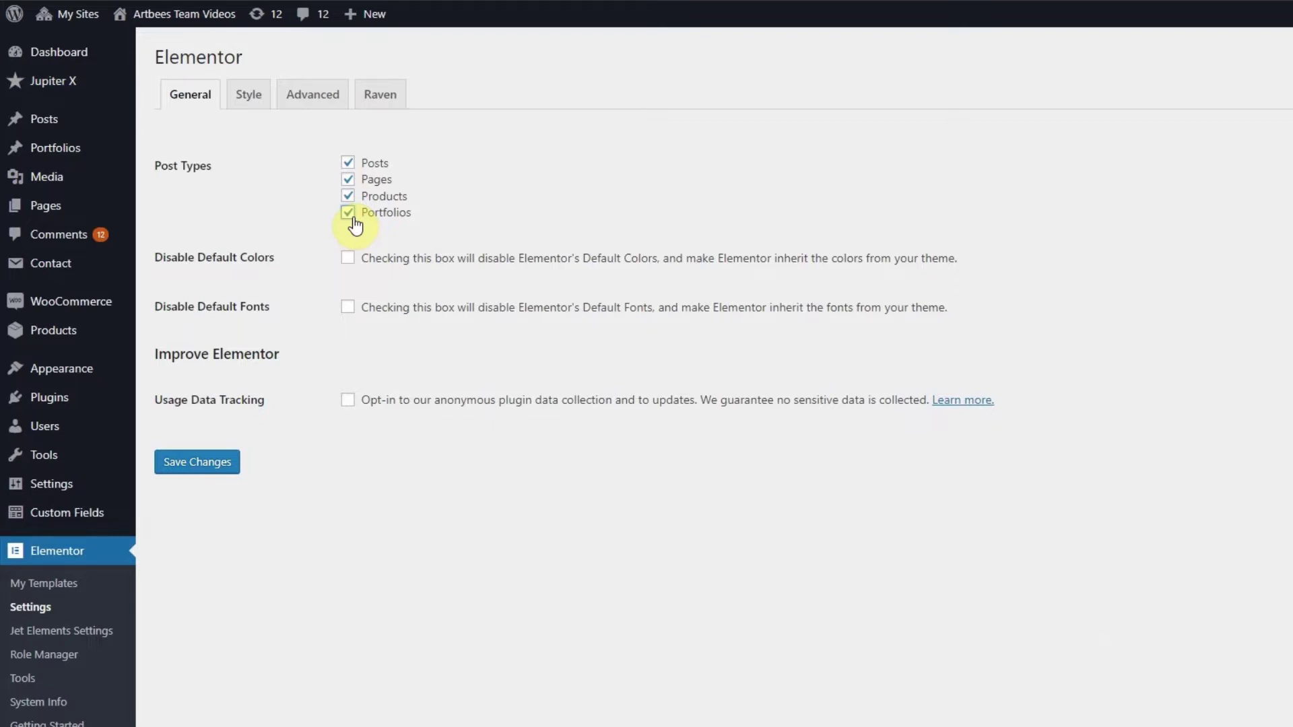
Step: Open SKILET COVER from All Portfolios, review its edit screen, and launch it in Elementor
click(74, 154)
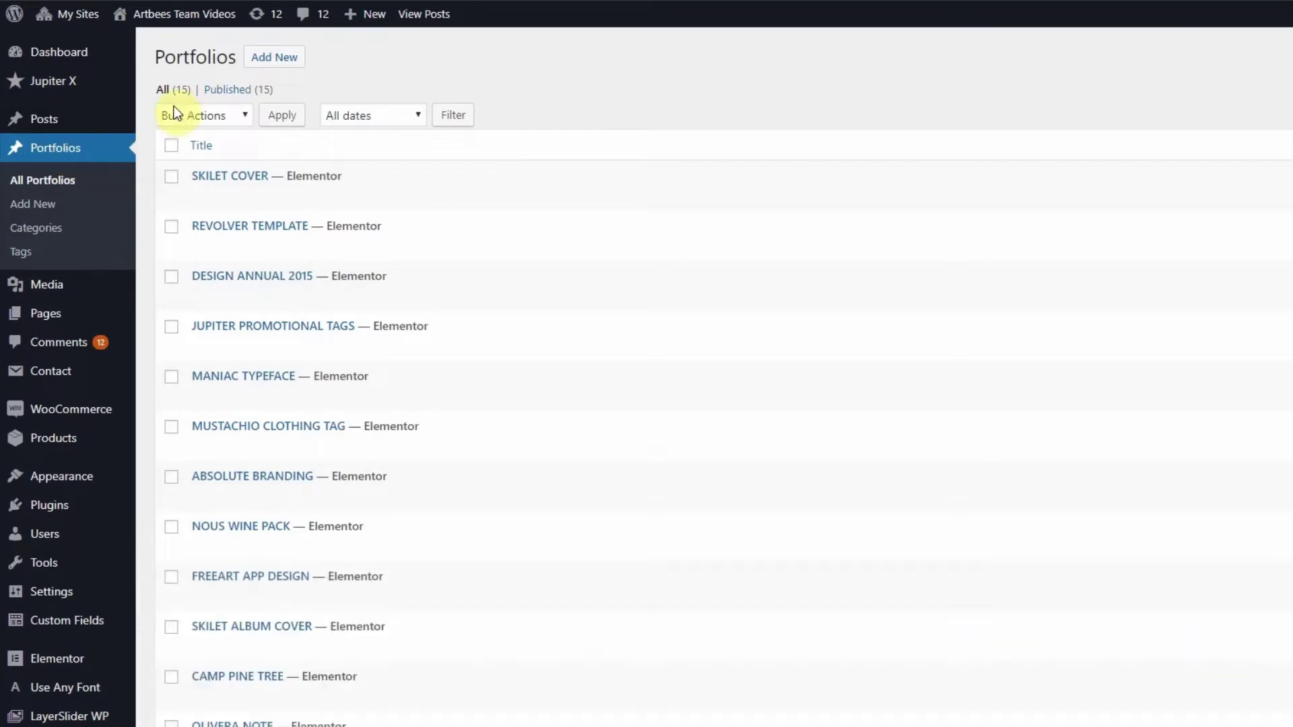
click(253, 177)
click(307, 102)
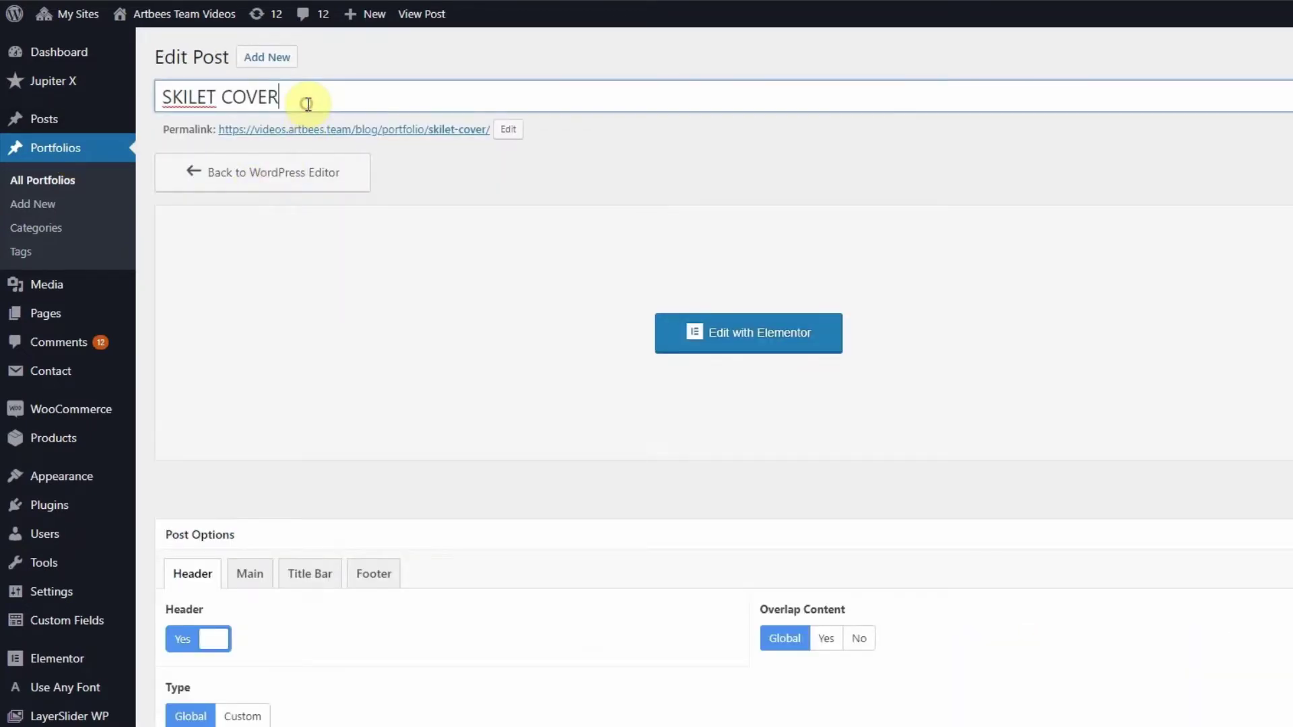
scroll(876, 356, down, 4)
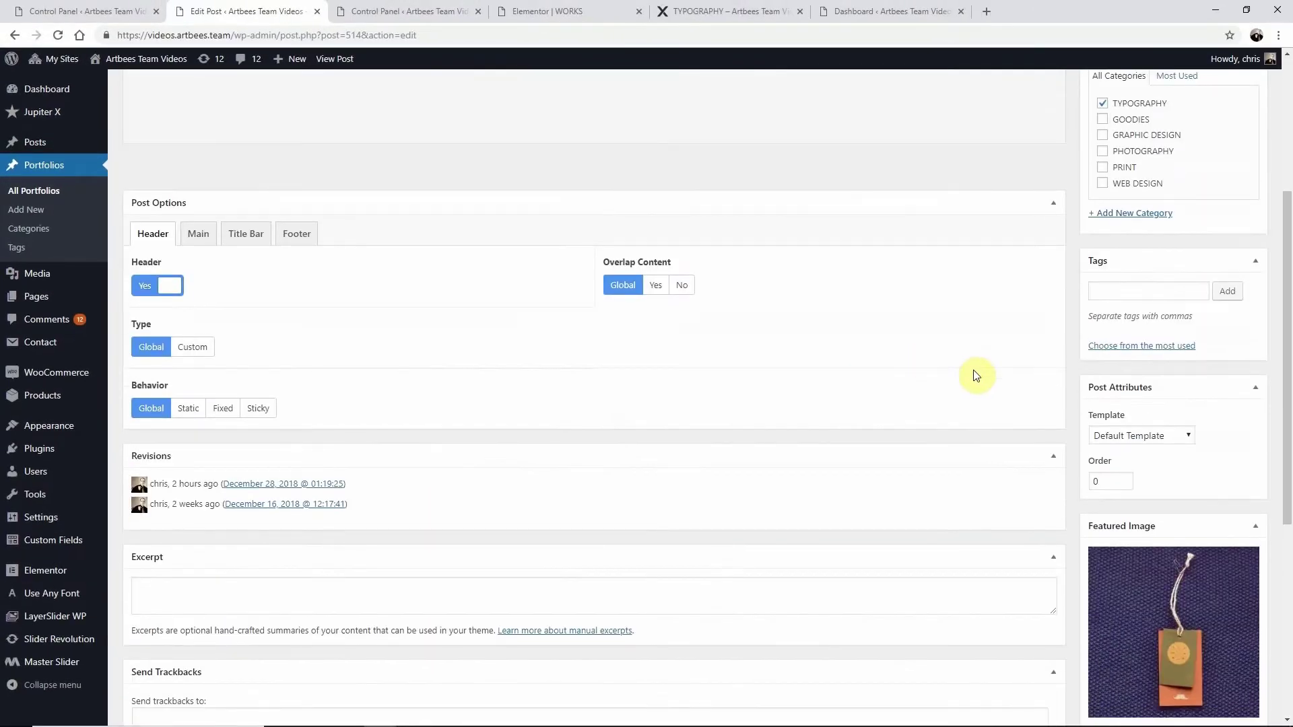
scroll(1144, 323, up, 2)
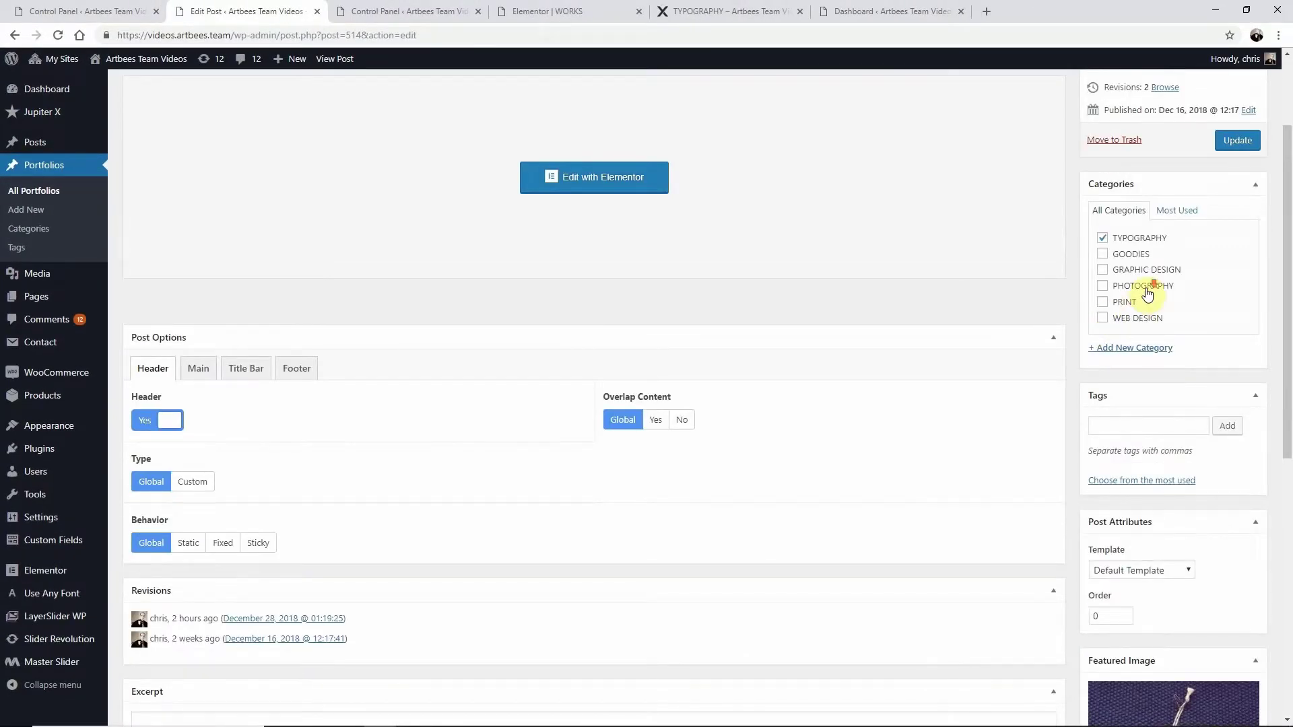
scroll(1154, 309, down, 3)
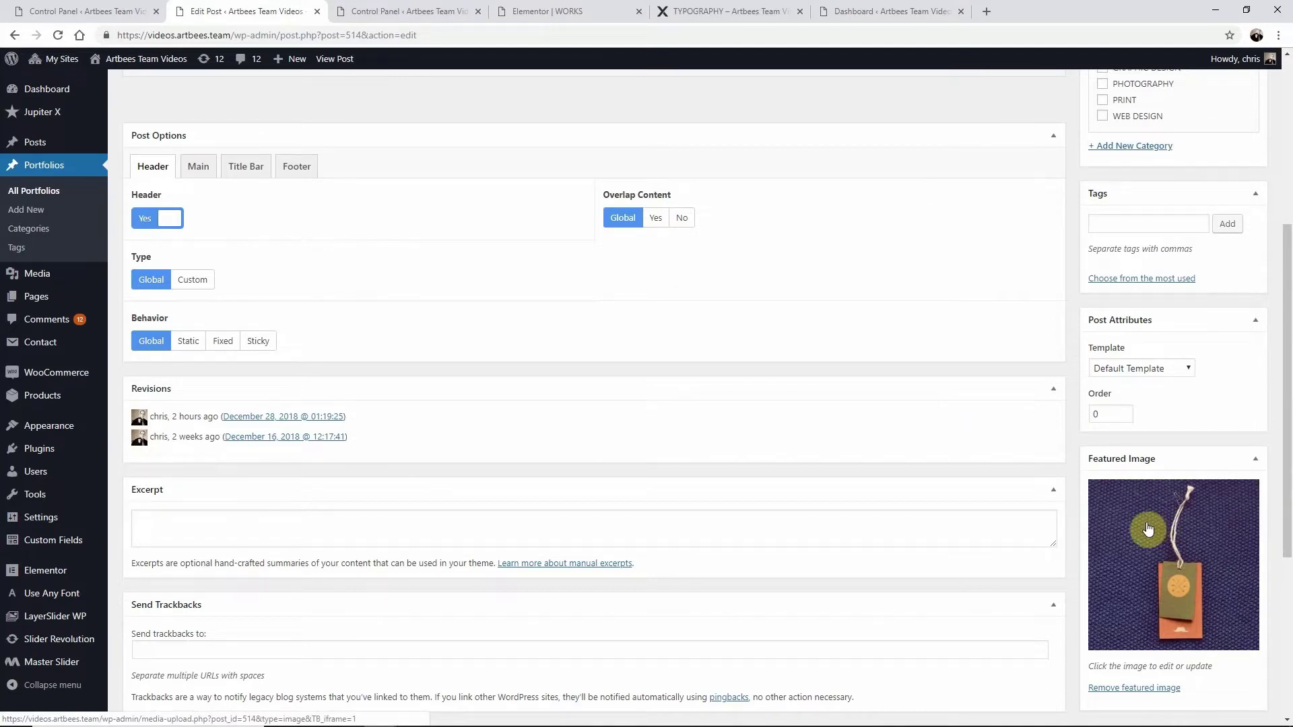
scroll(1148, 530, up, 5)
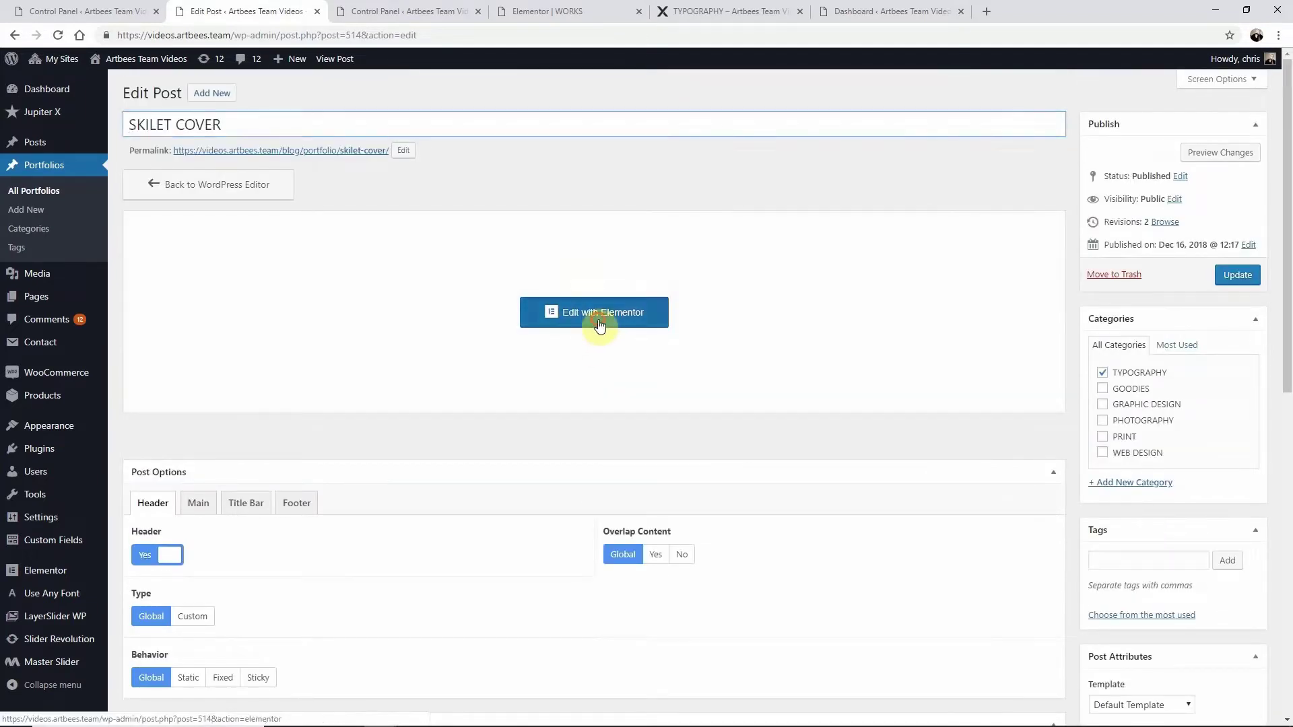
click(599, 325)
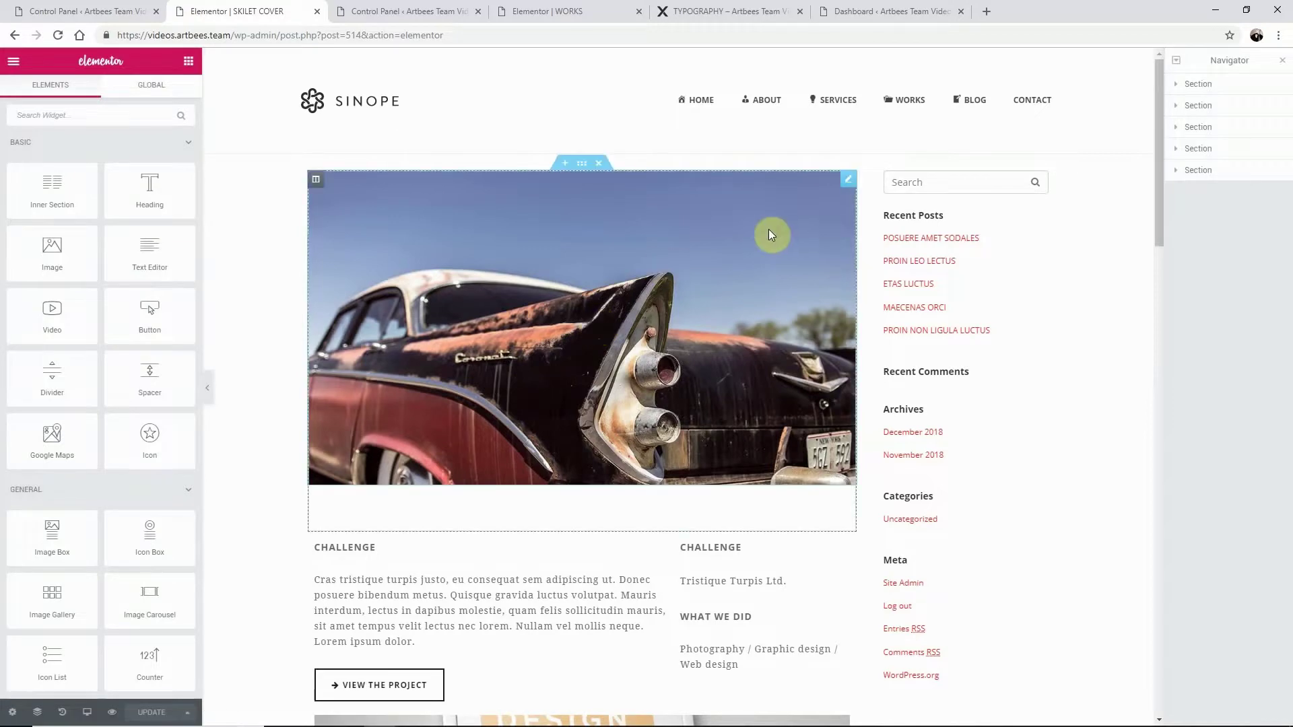
Step: Scroll through the SKILET COVER preview in Elementor, then exit to the WordPress dashboard
scroll(695, 369, down, 15)
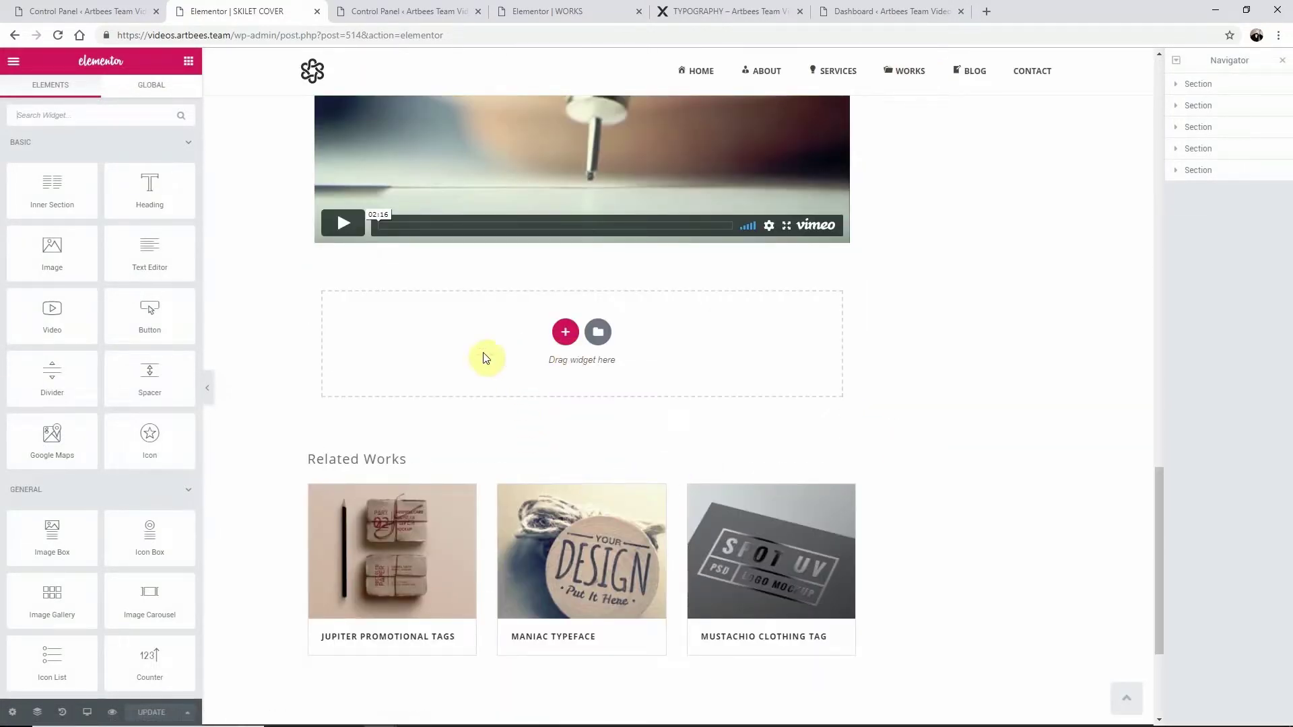
scroll(464, 385, down, 2)
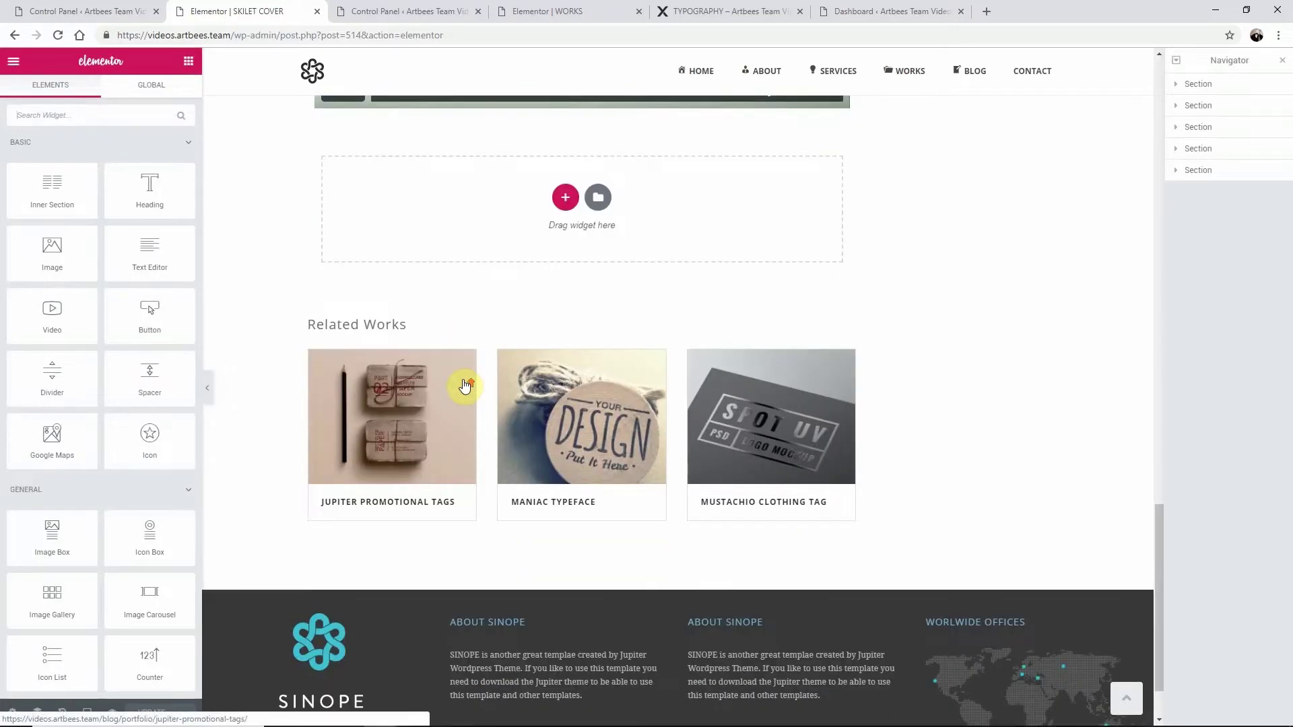
scroll(464, 385, up, 4)
scroll(464, 385, up, 1)
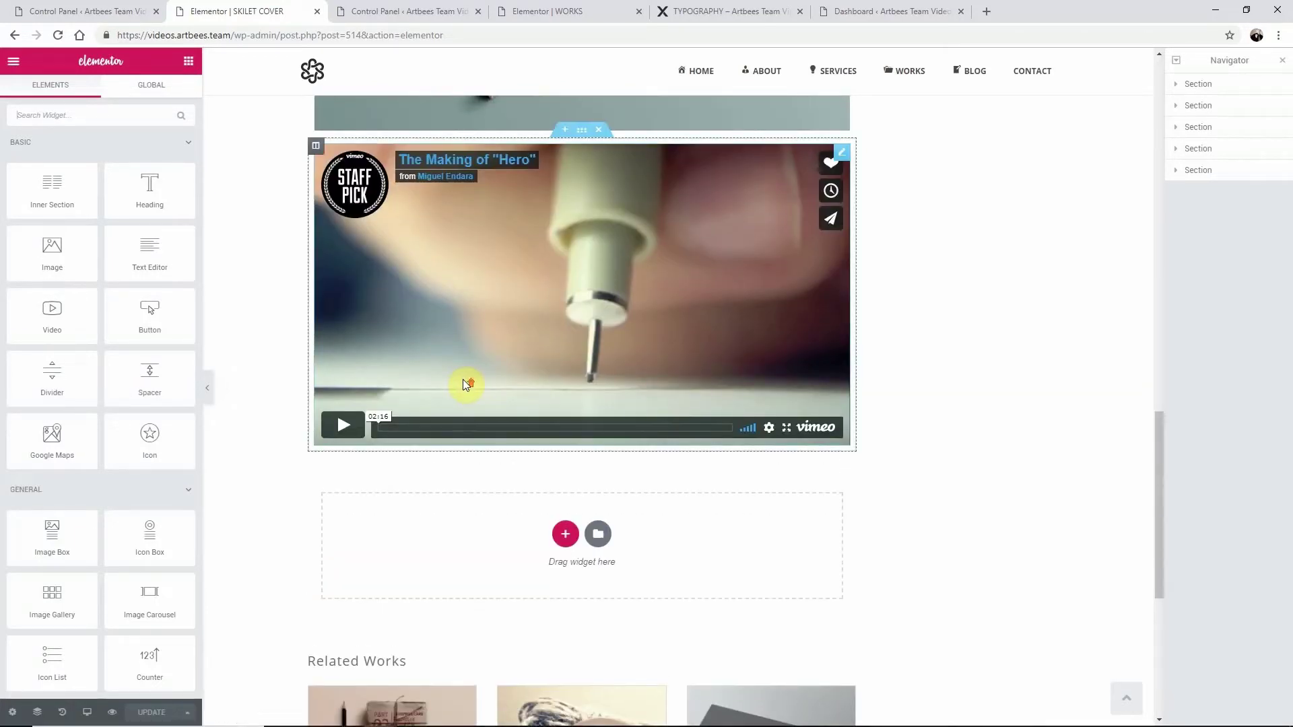
scroll(462, 381, up, 2)
scroll(463, 381, up, 1)
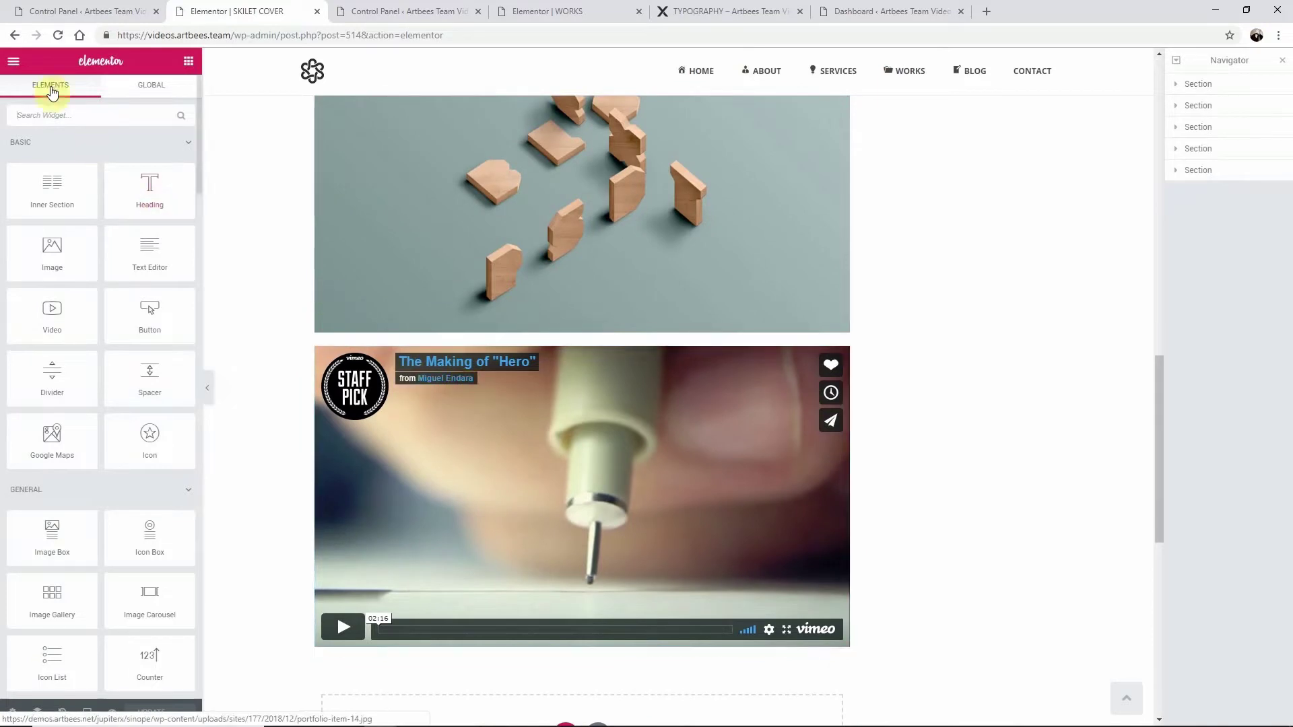
click(25, 65)
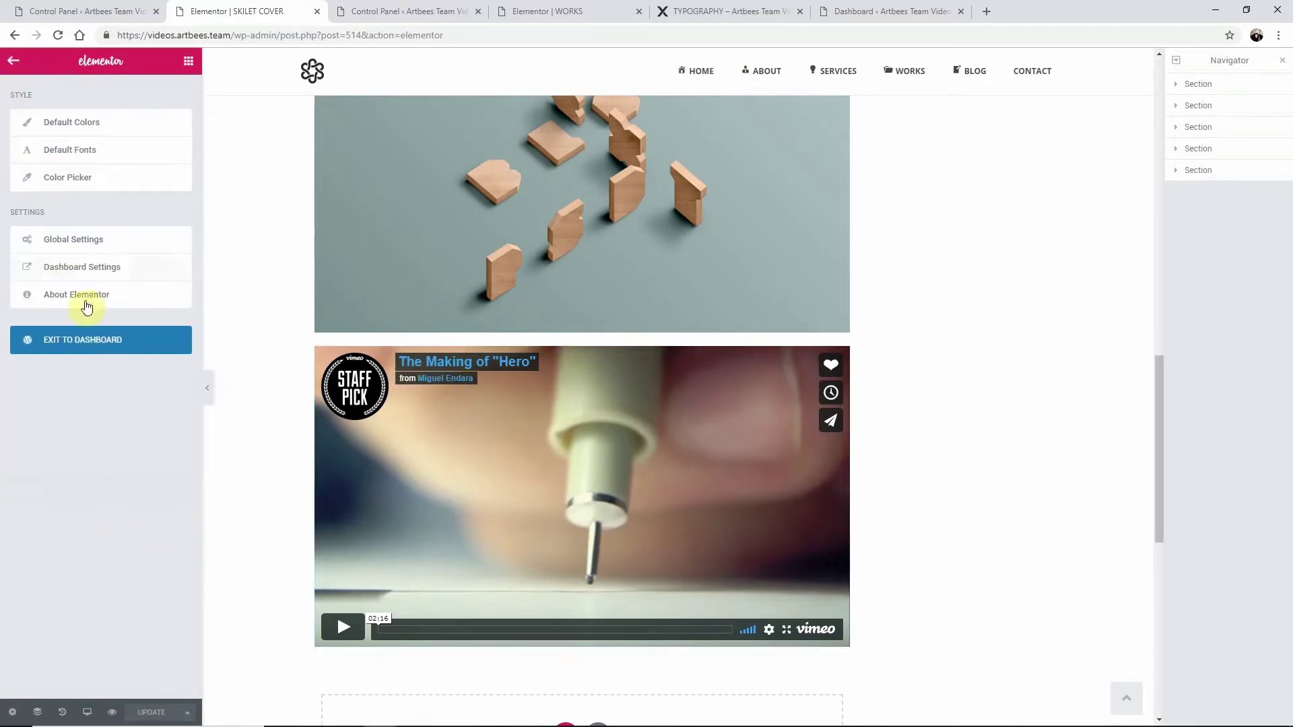
click(103, 334)
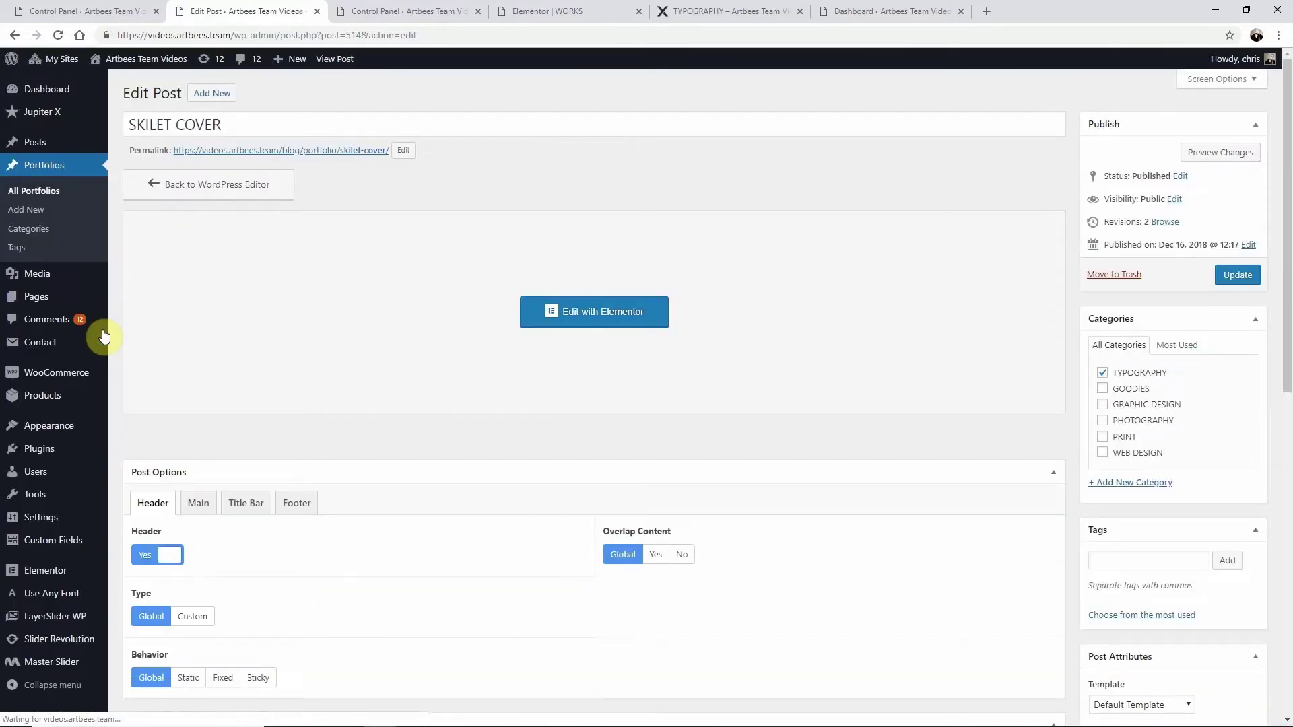
Step: Set the SKILET COVER template to Elementor Full Width and update the post
scroll(1037, 518, down, 2)
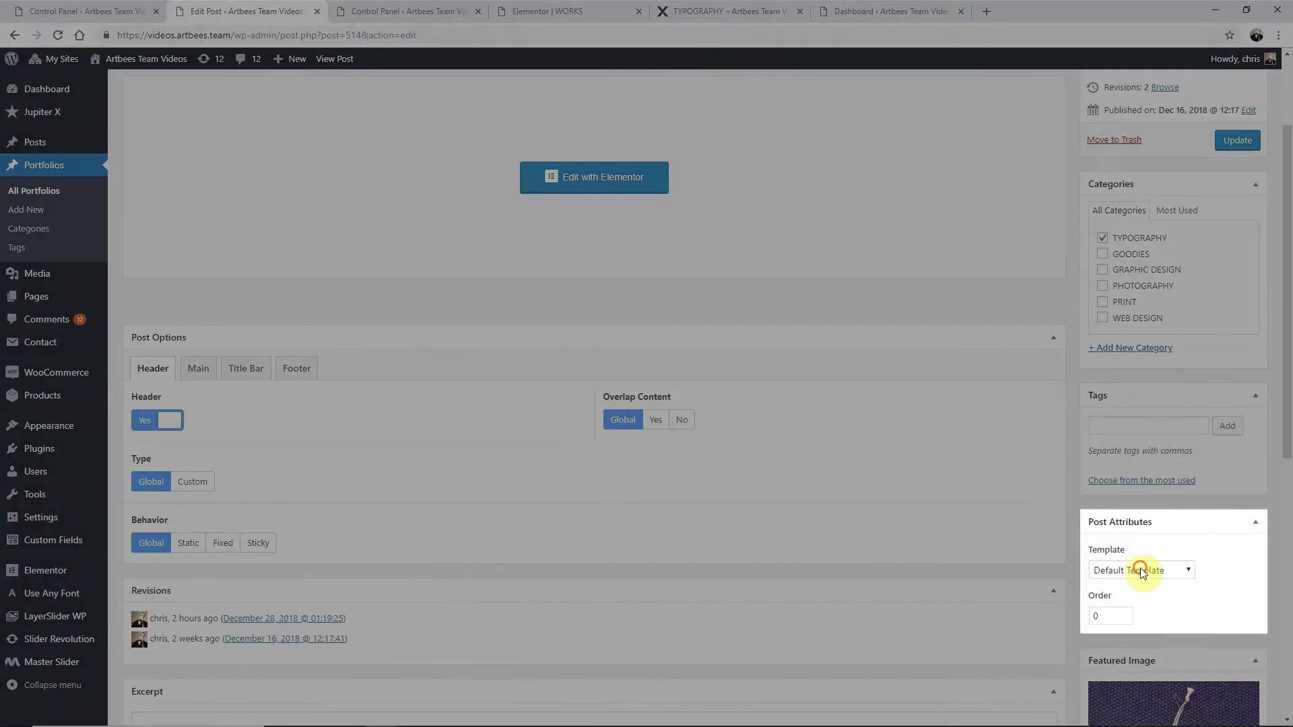
click(1144, 570)
click(1149, 613)
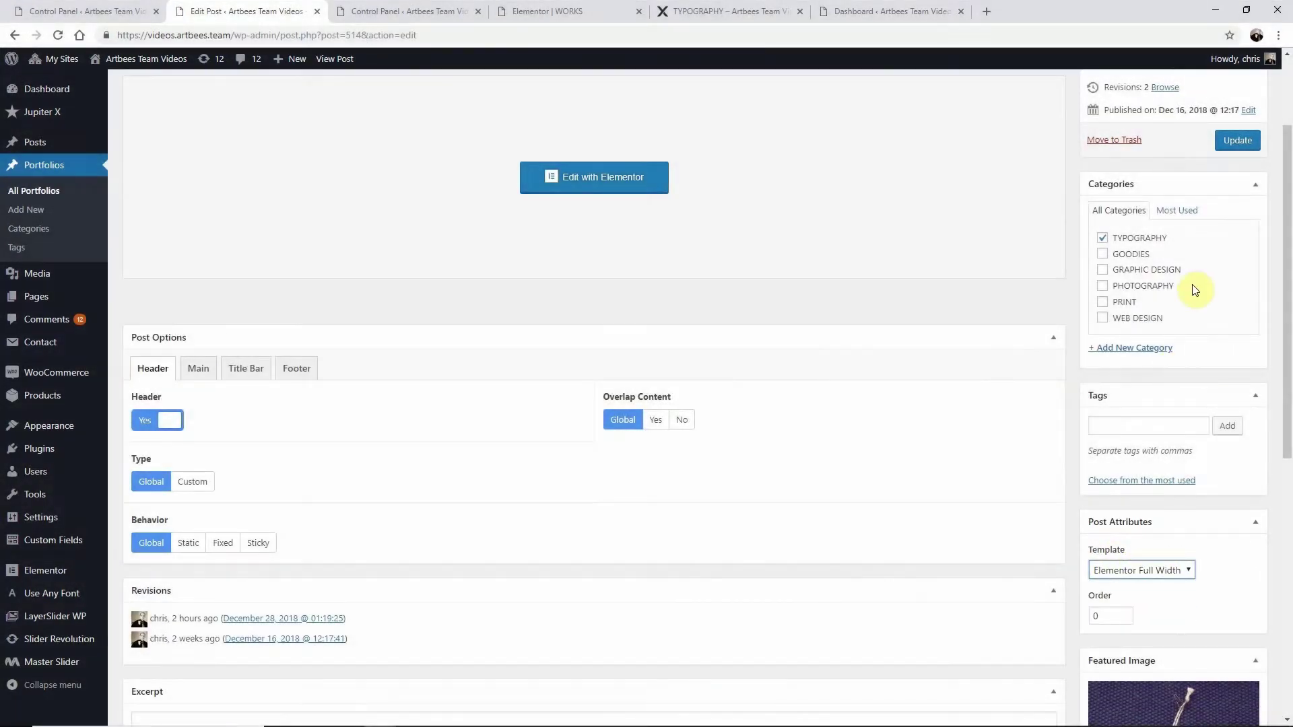
click(1232, 142)
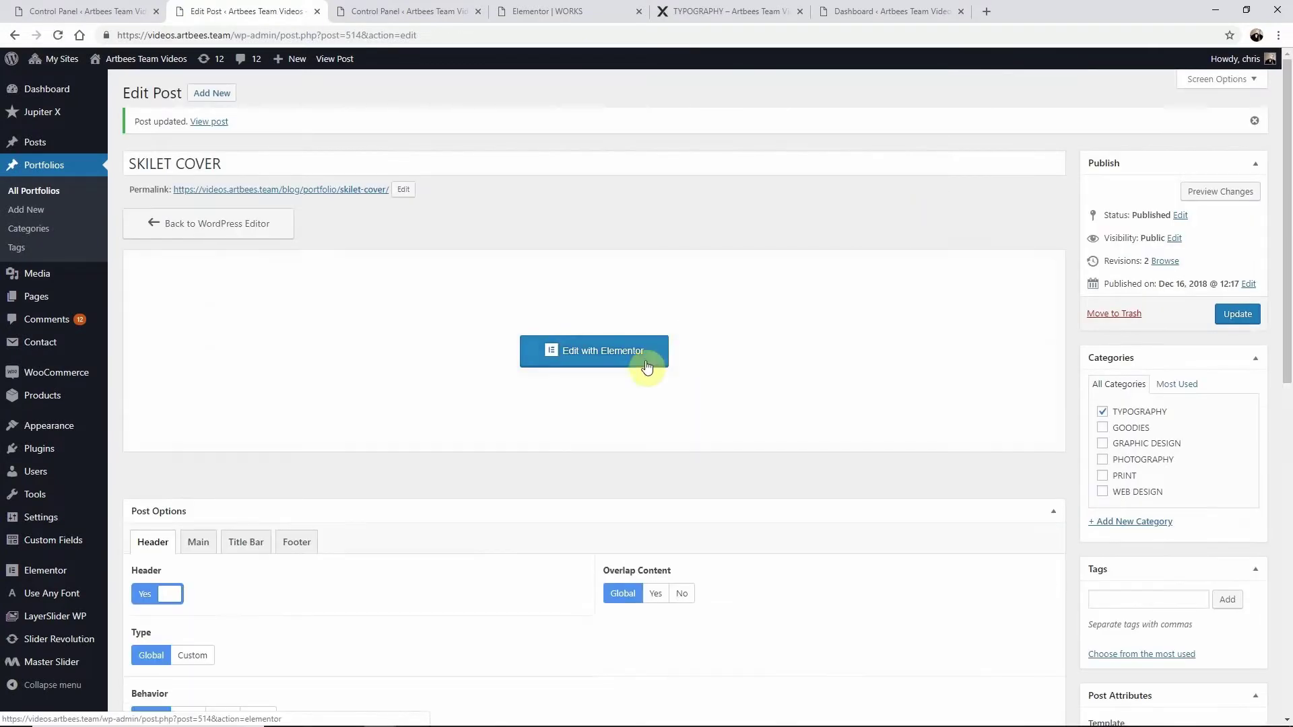
Step: Reopen SKILET COVER in Elementor to check the full-width layout, then go to the Jupiter X Control Panel
click(617, 360)
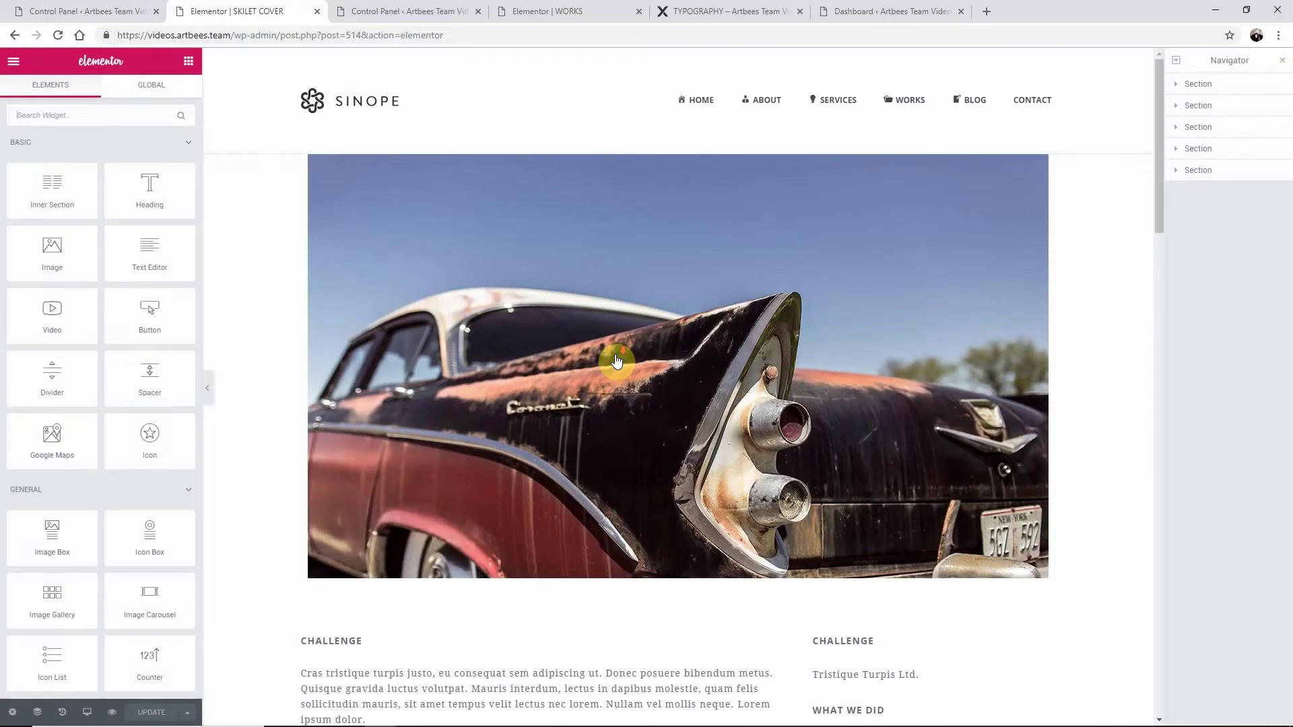
scroll(617, 361, down, 15)
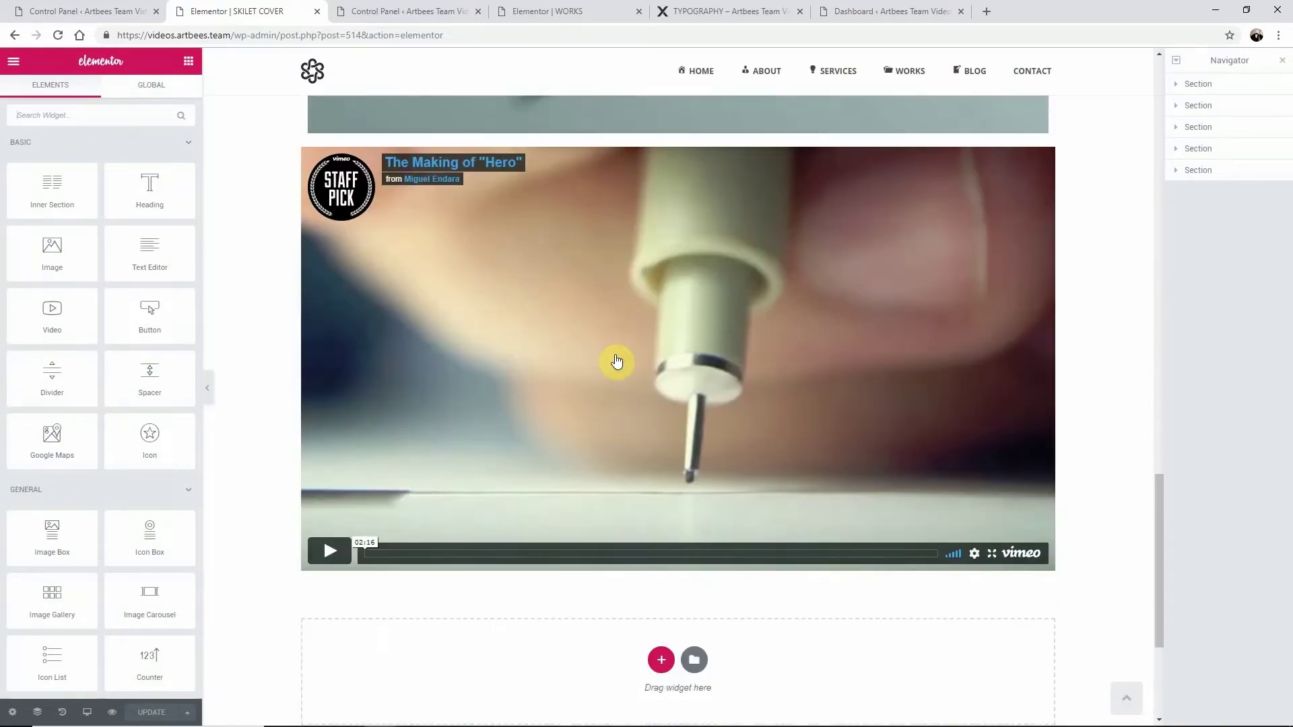
scroll(617, 362, down, 4)
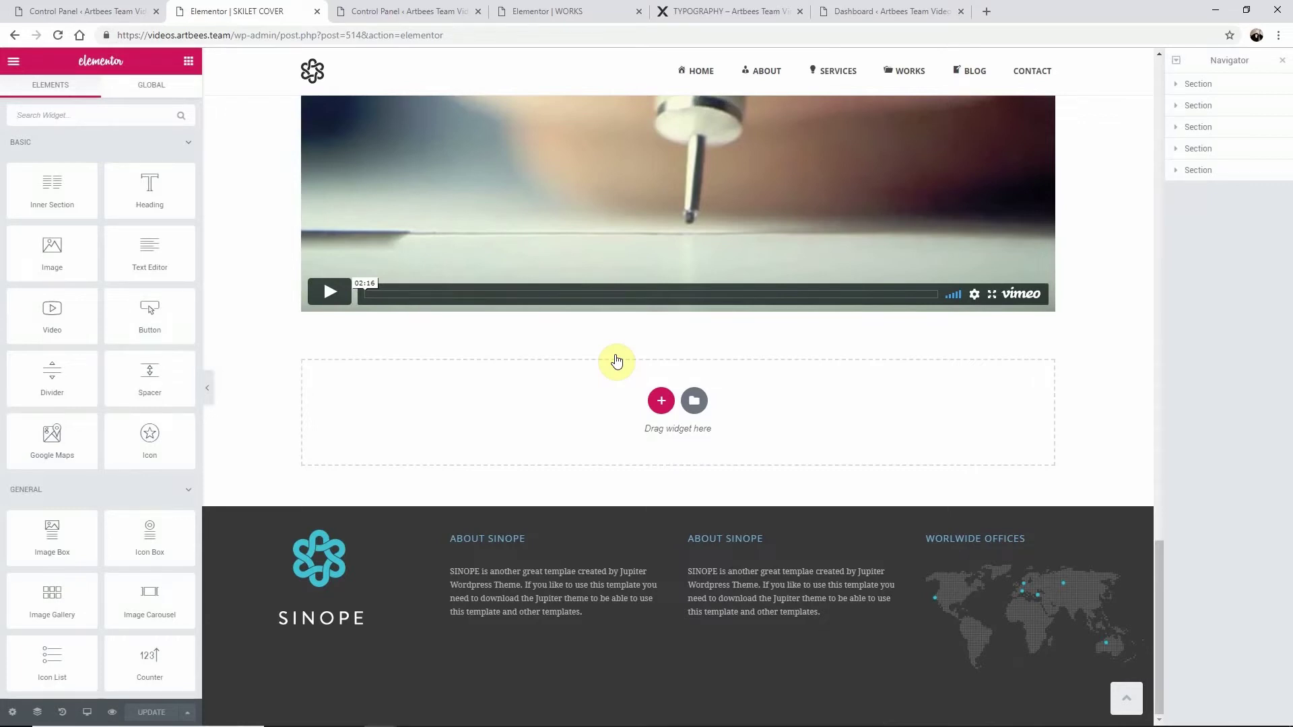
key(ctrl+Tab)
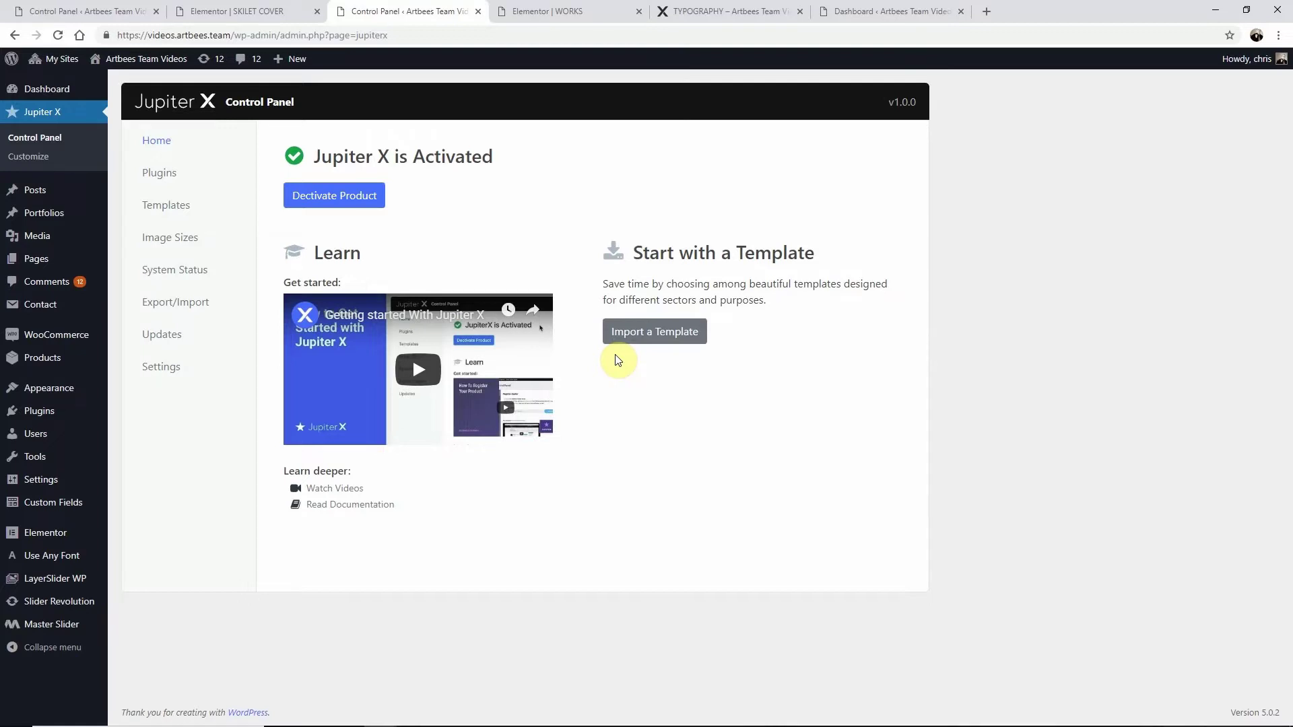
Step: Enable Featured Image under Display Elements in Customizer's Portfolio > Portfolio Single settings
click(38, 161)
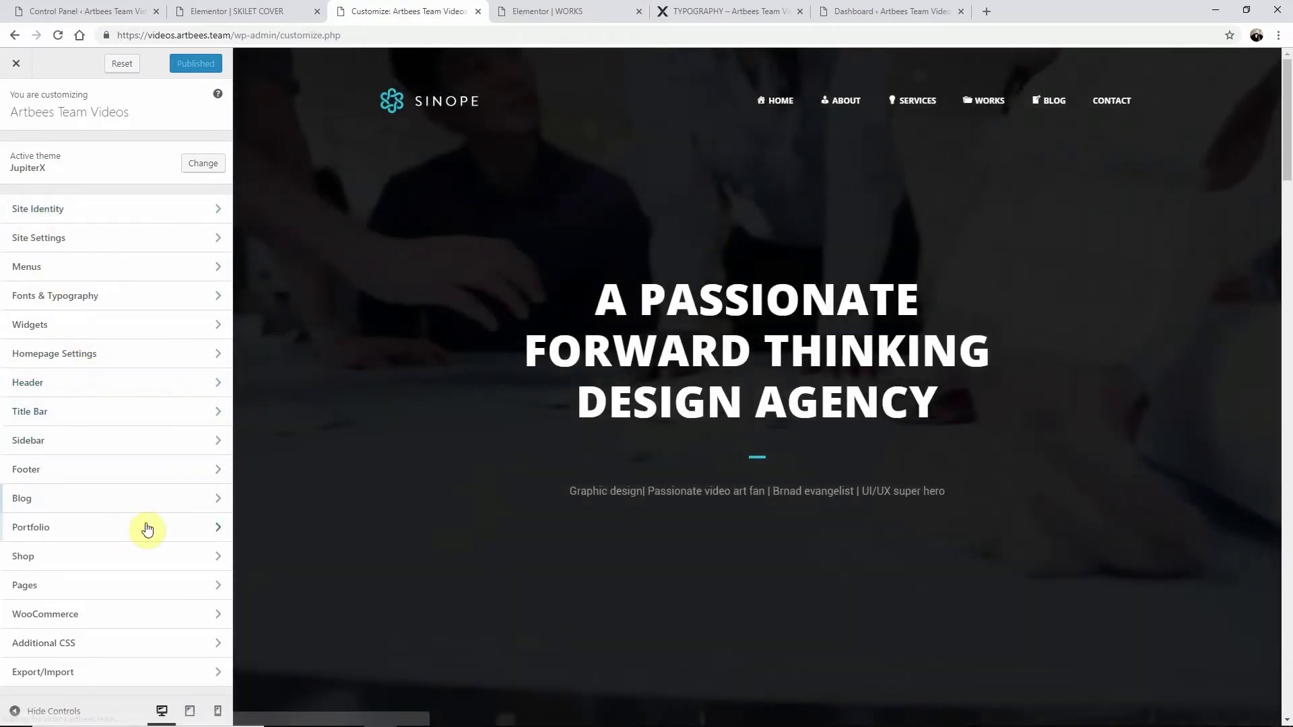
click(147, 530)
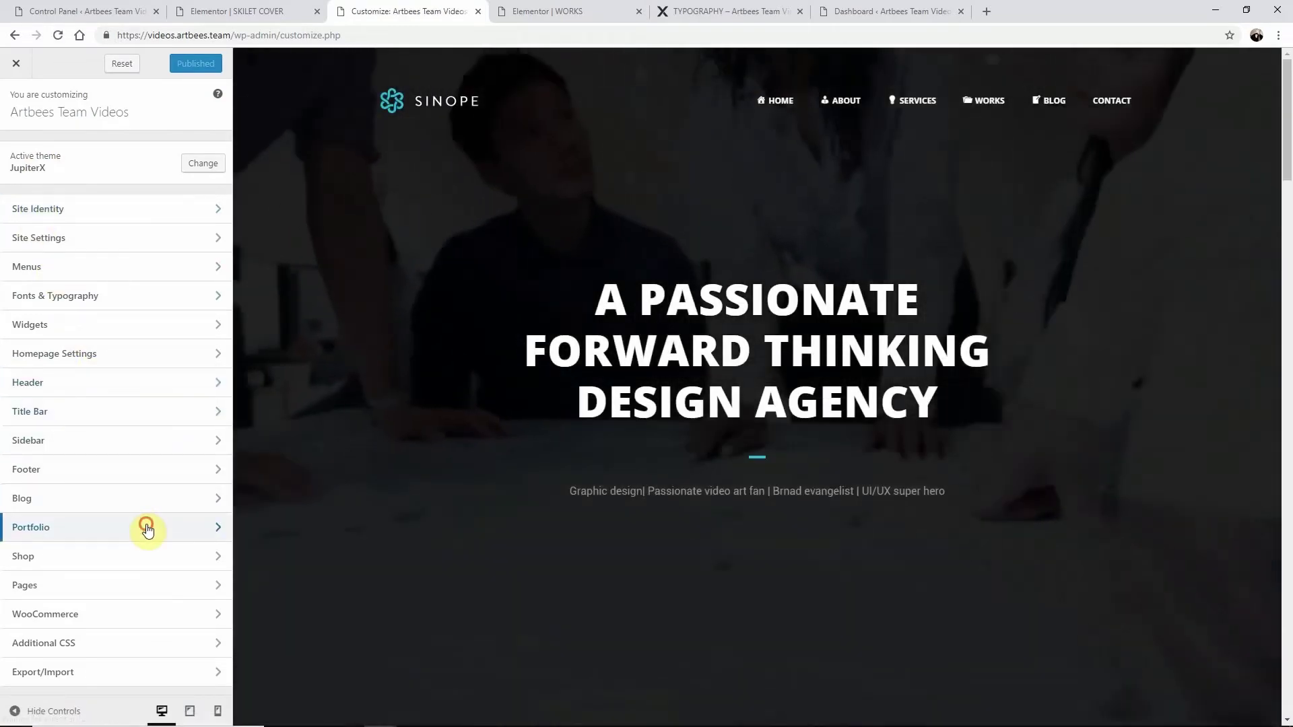
click(122, 159)
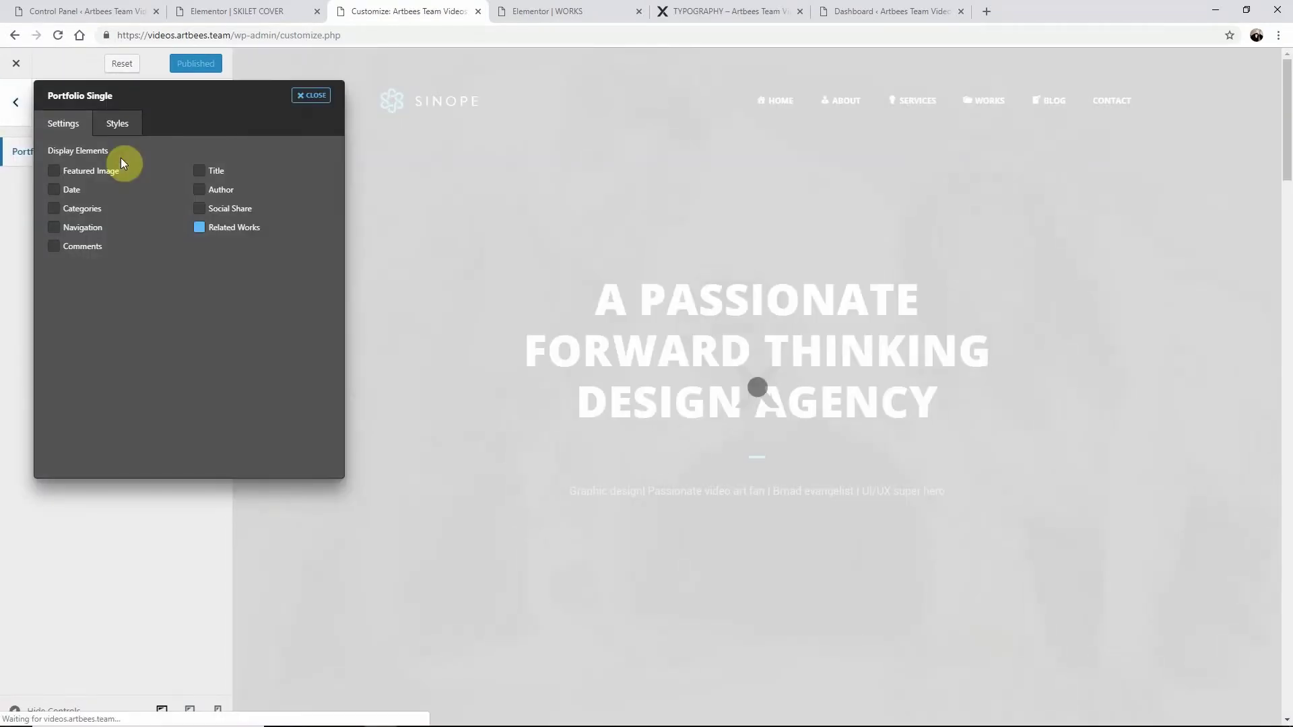
click(54, 173)
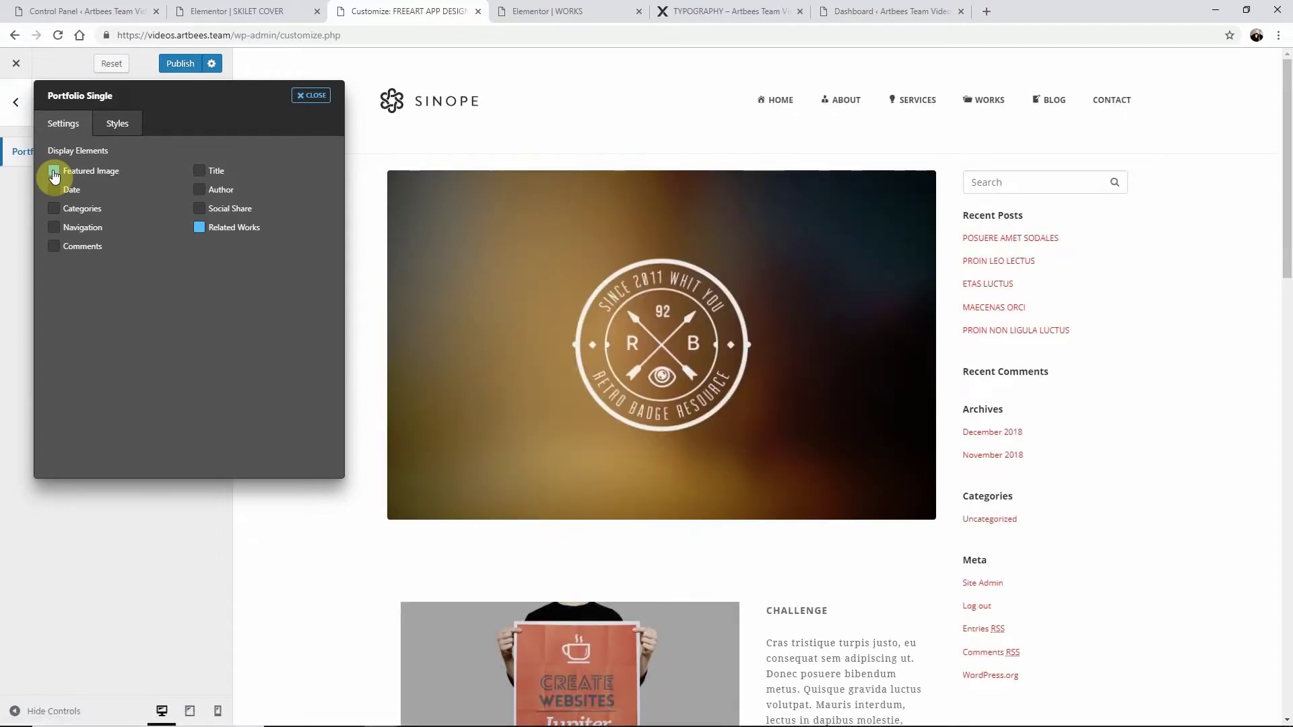
Step: Set the Portfolio Single featured image max height to 200 px in its style settings
click(122, 128)
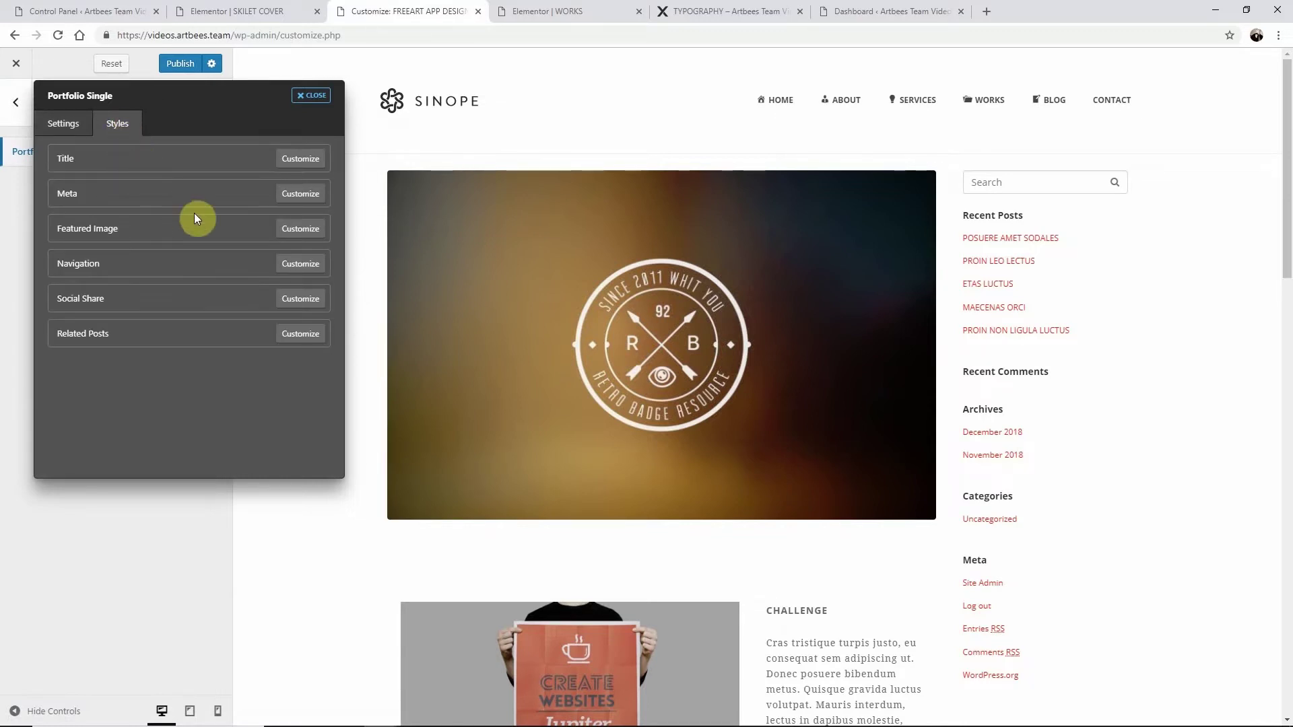
click(301, 230)
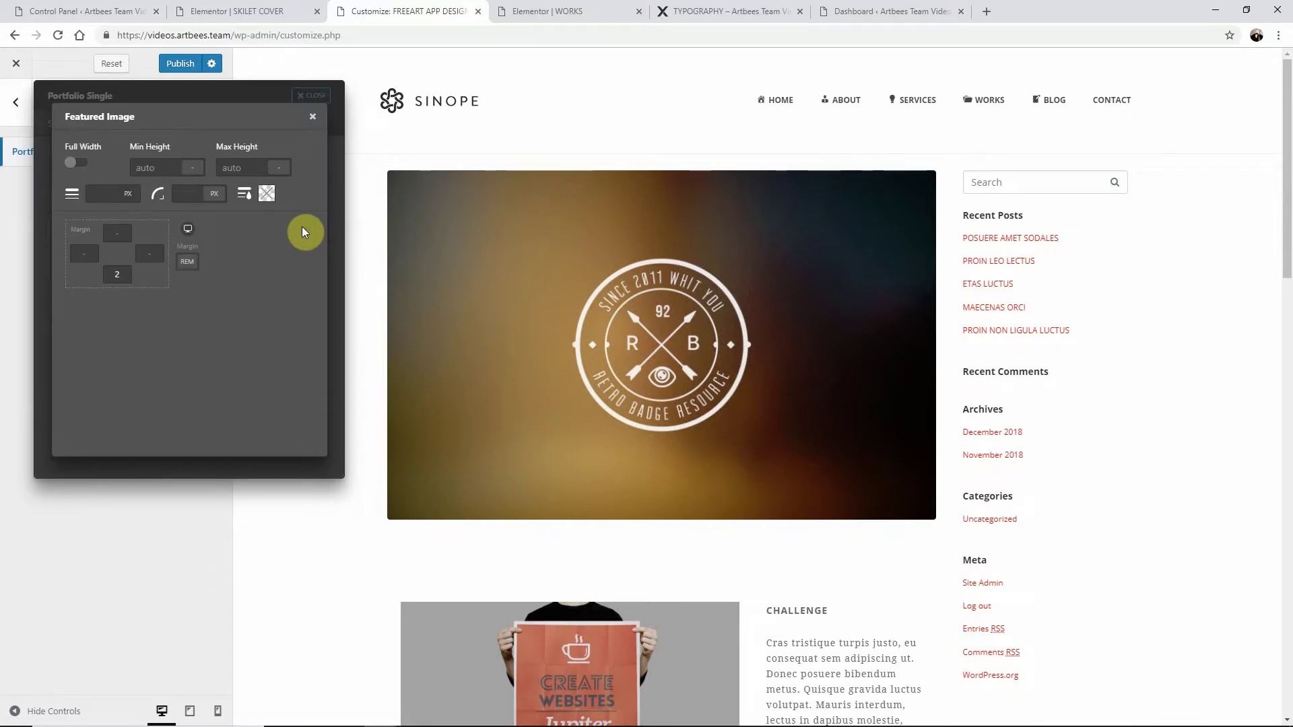
click(243, 166)
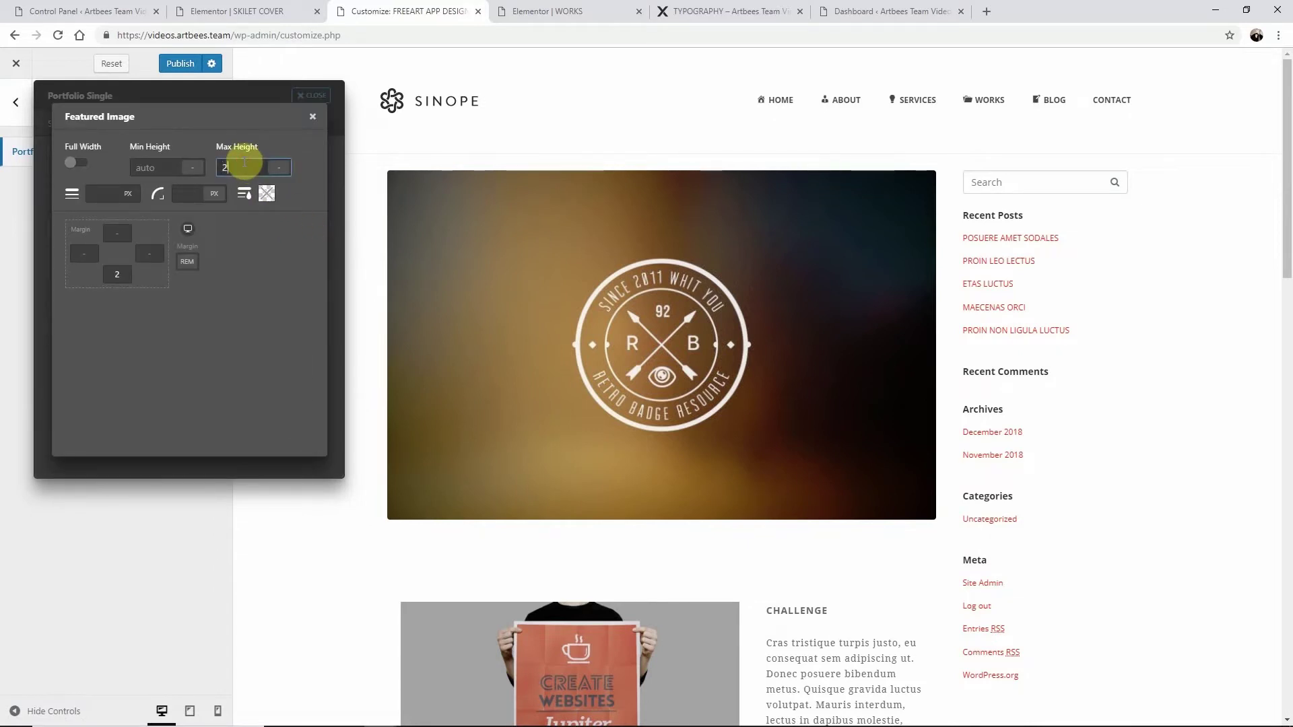
text(200)
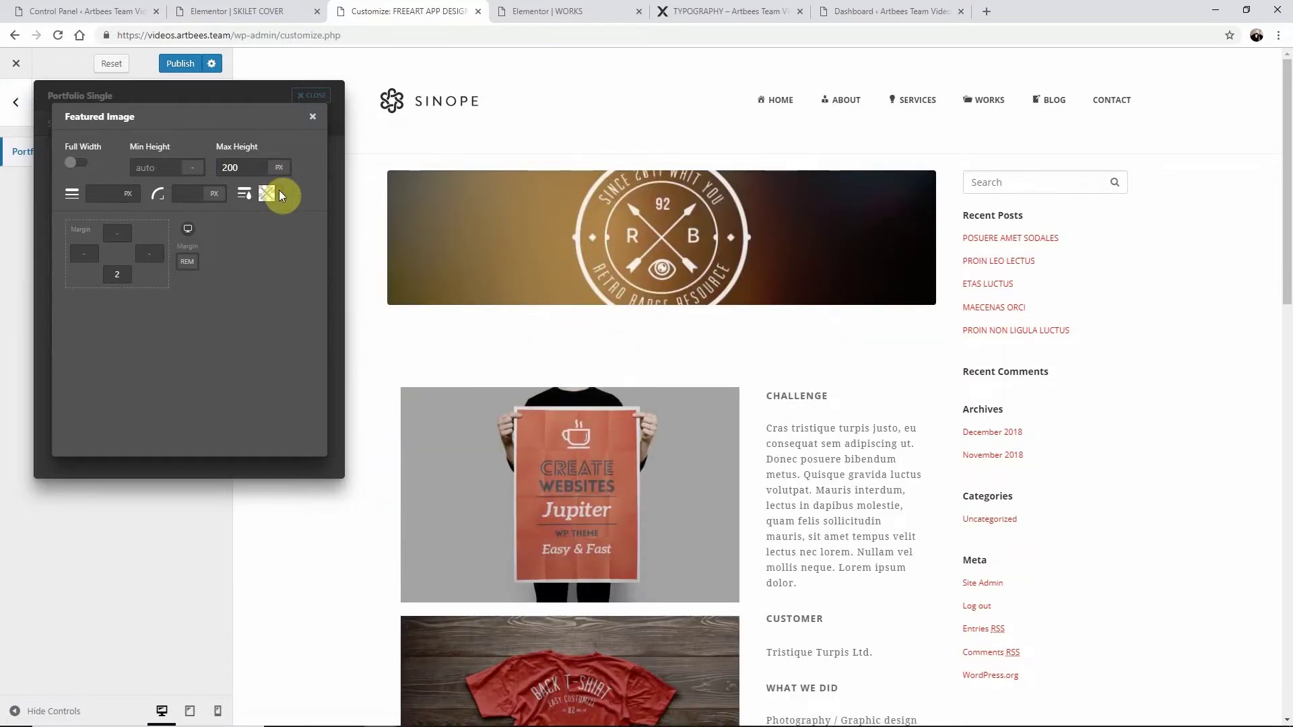
click(312, 118)
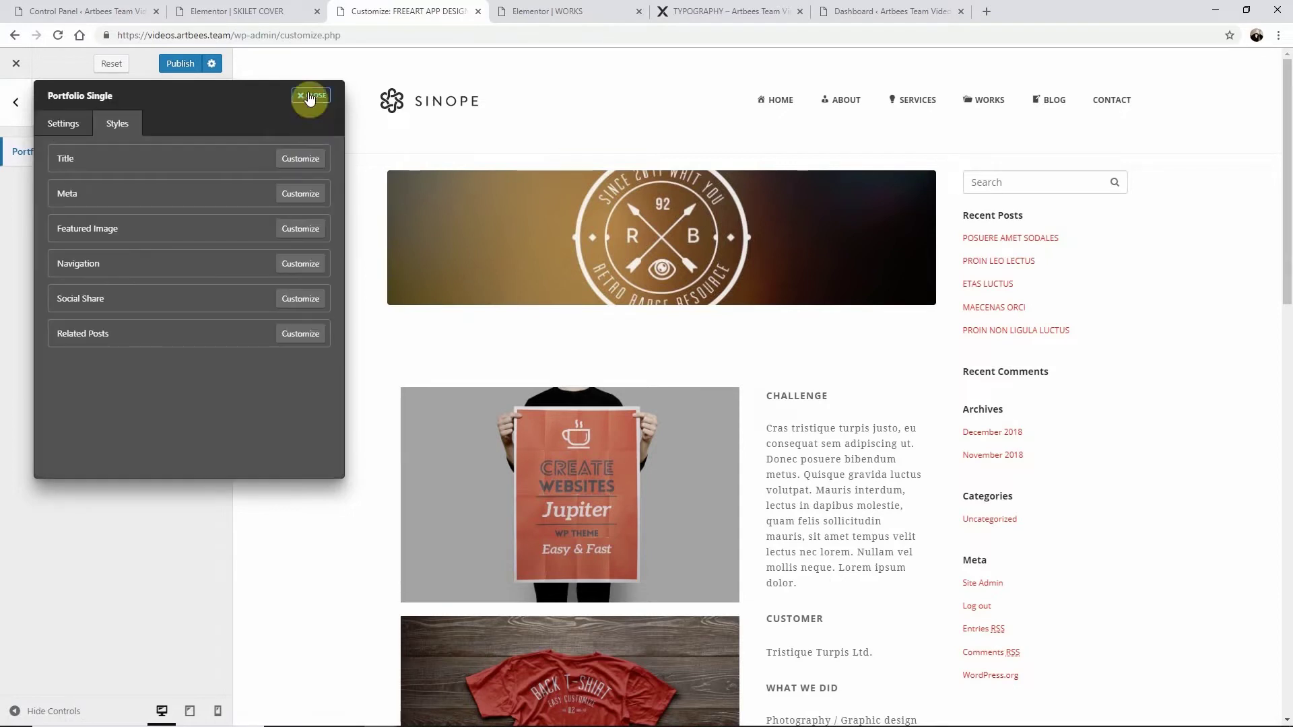
click(309, 96)
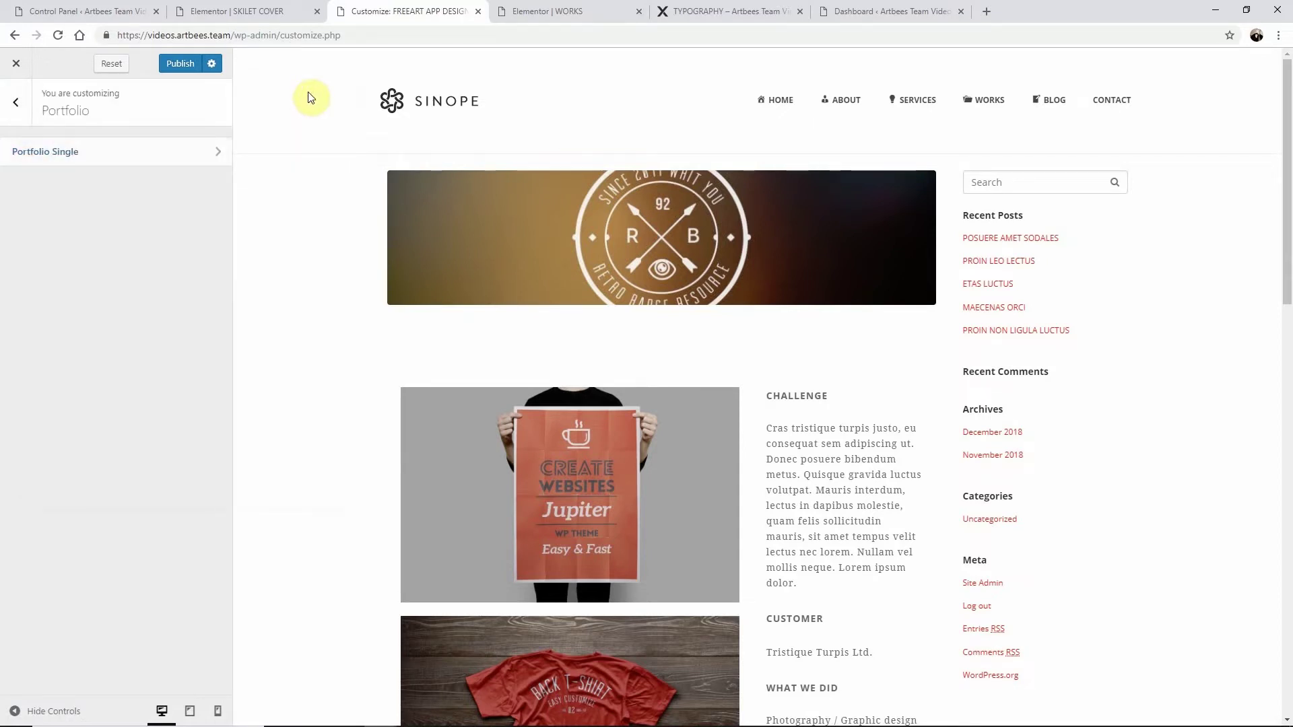
Step: Set the sidebar widget link colour to near-black #0d0d0d
click(26, 103)
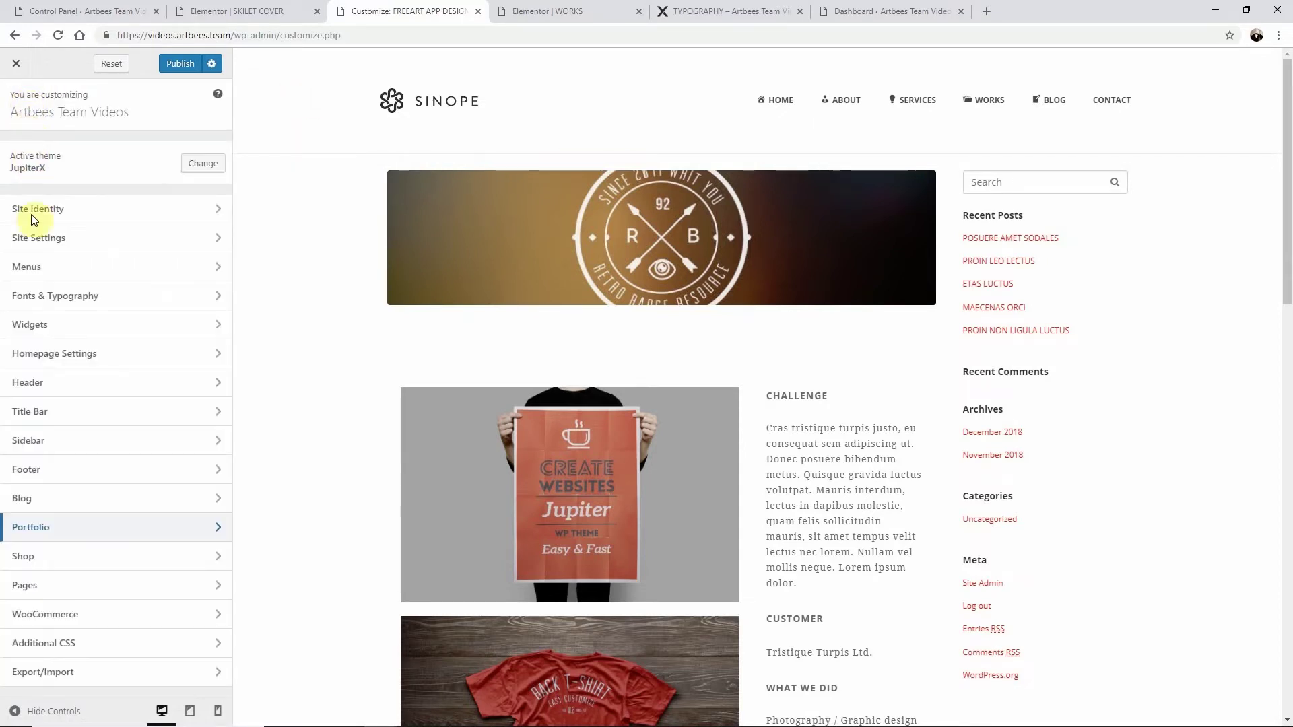
click(117, 449)
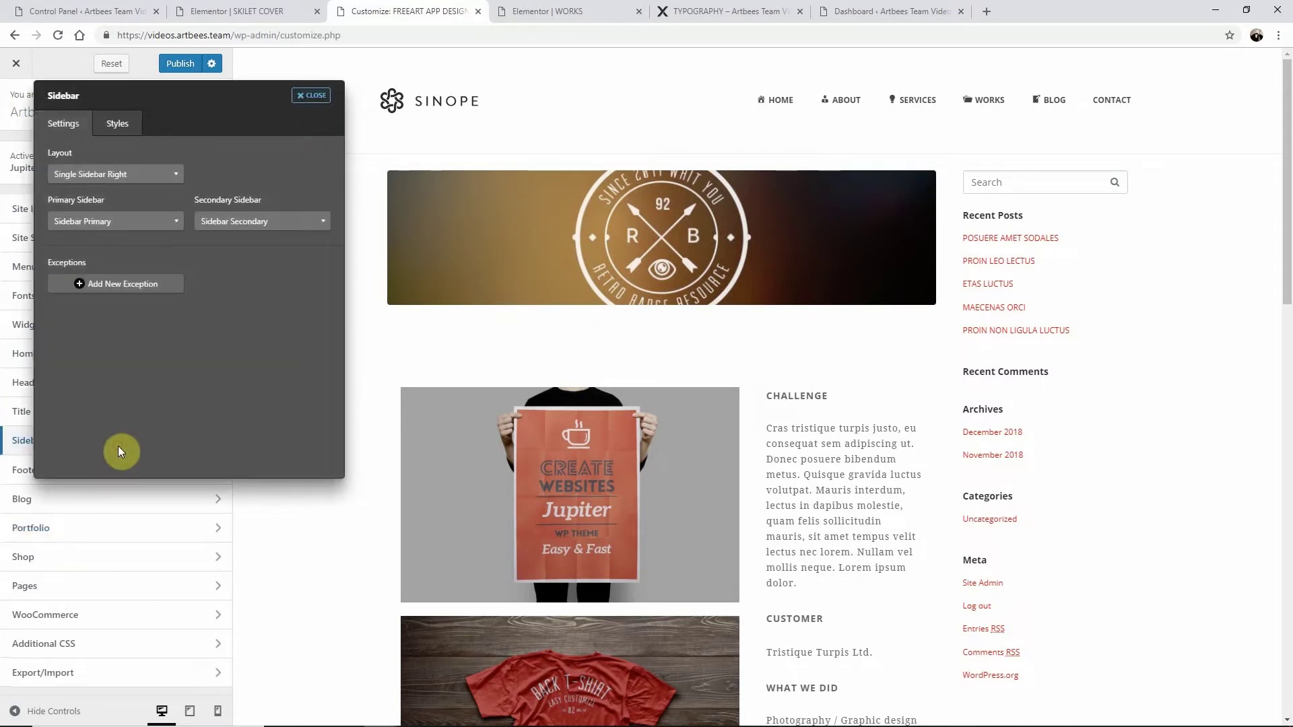
click(118, 123)
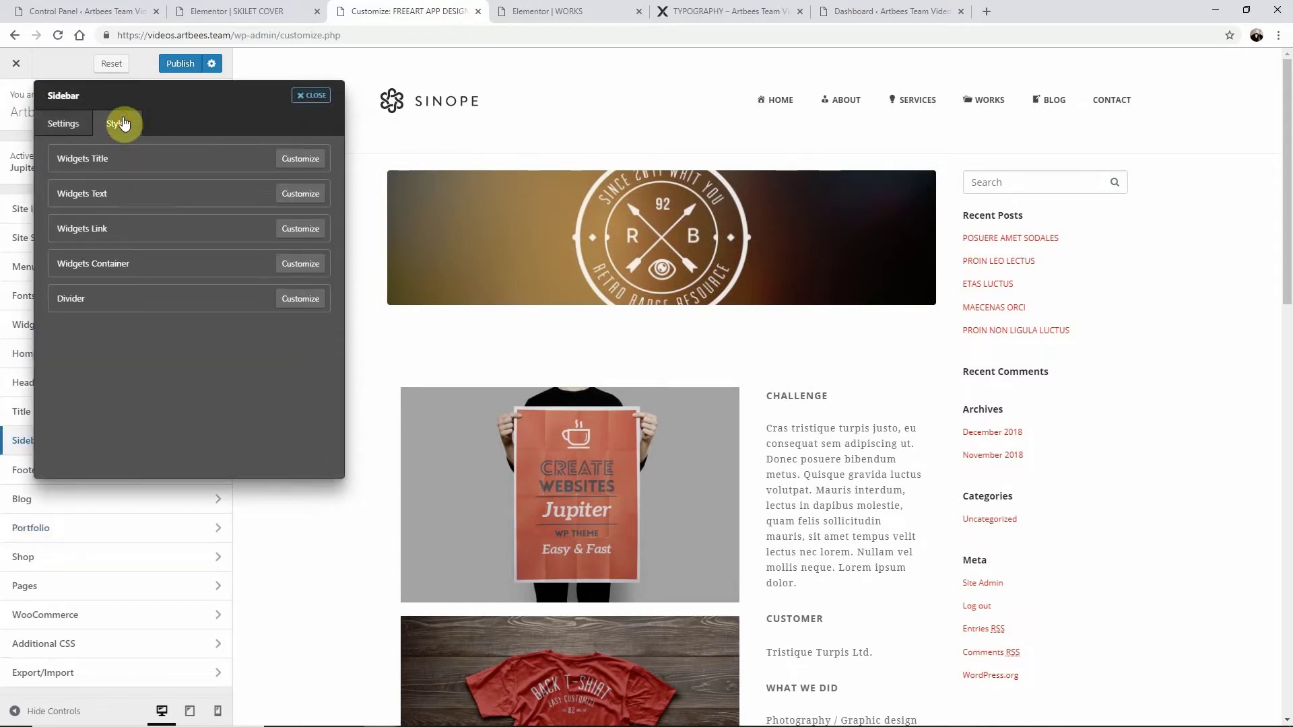
click(295, 230)
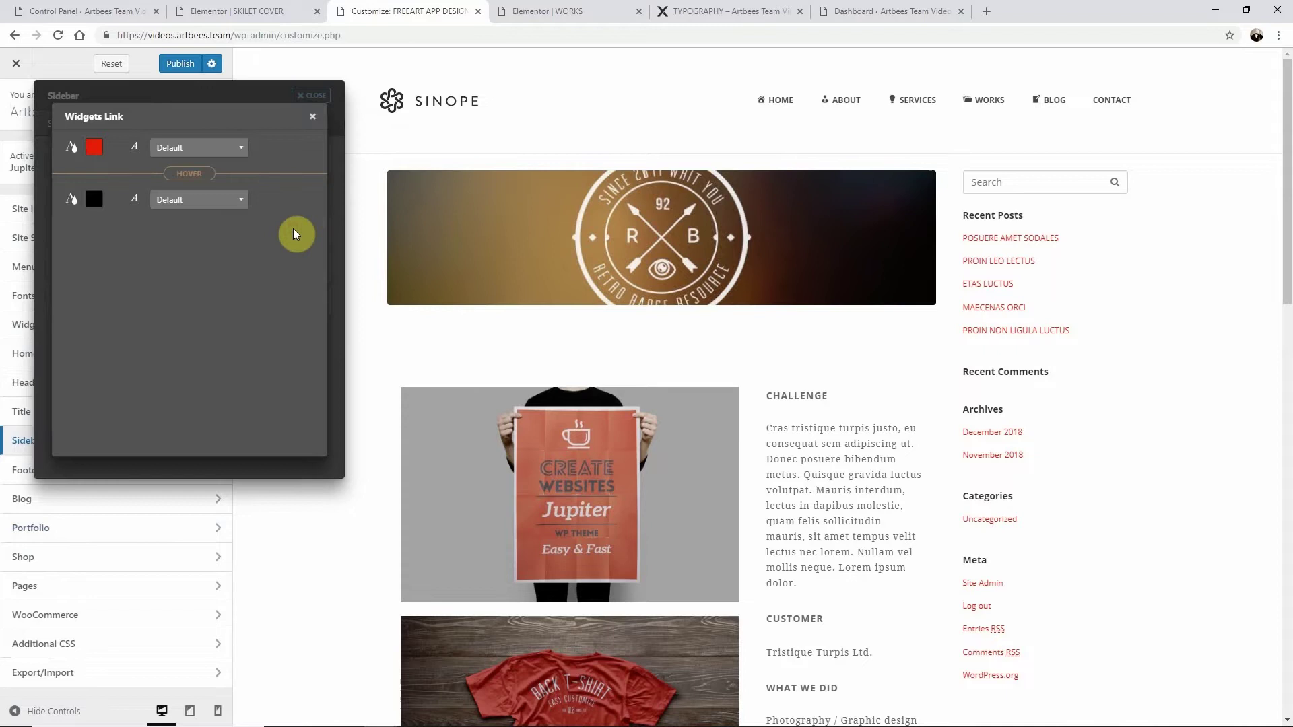
click(94, 147)
drag(114, 214, 80, 311)
click(105, 296)
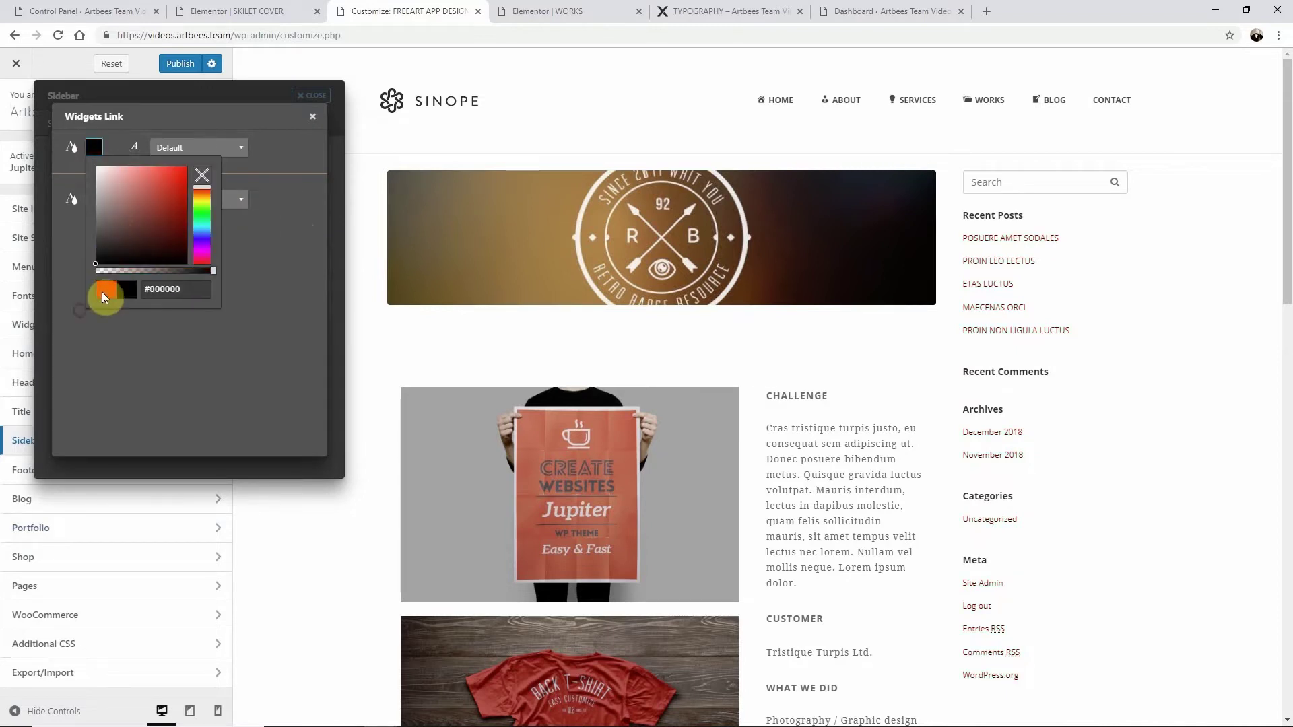
mouse_move(109, 266)
mouse_down()
mouse_move(144, 265)
mouse_move(86, 258)
mouse_up()
click(88, 142)
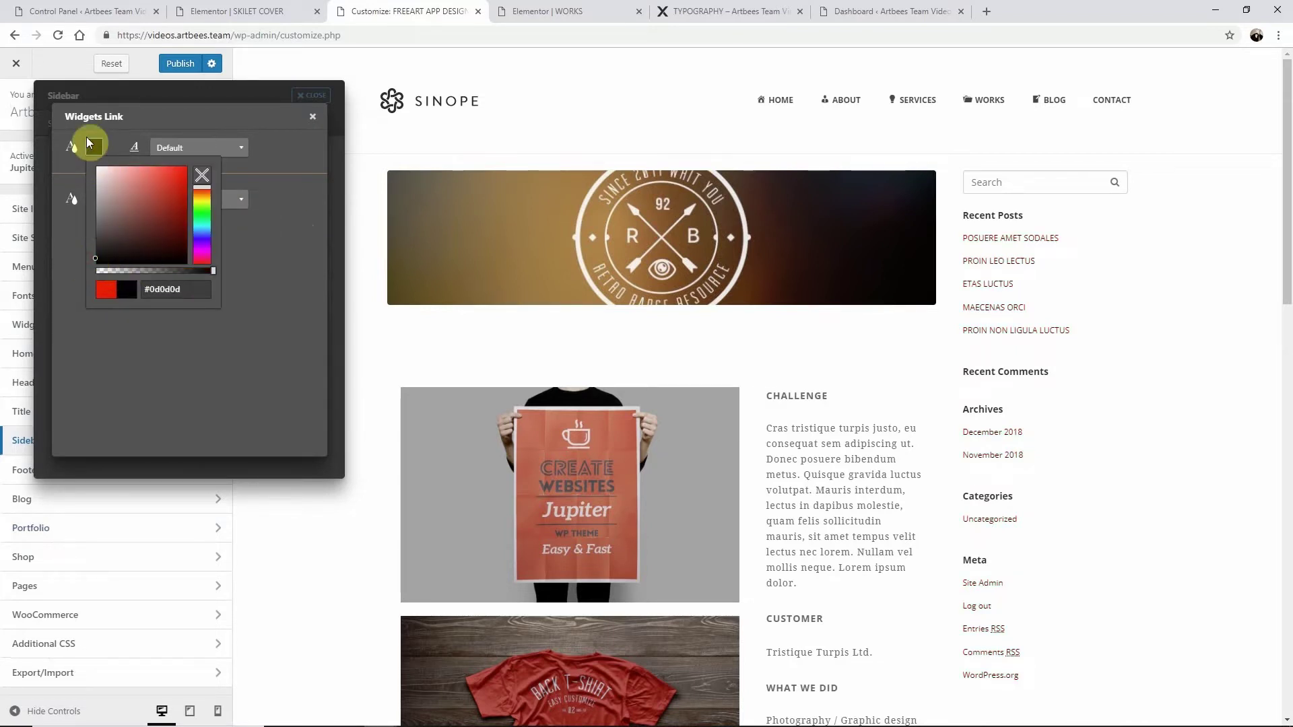
click(313, 117)
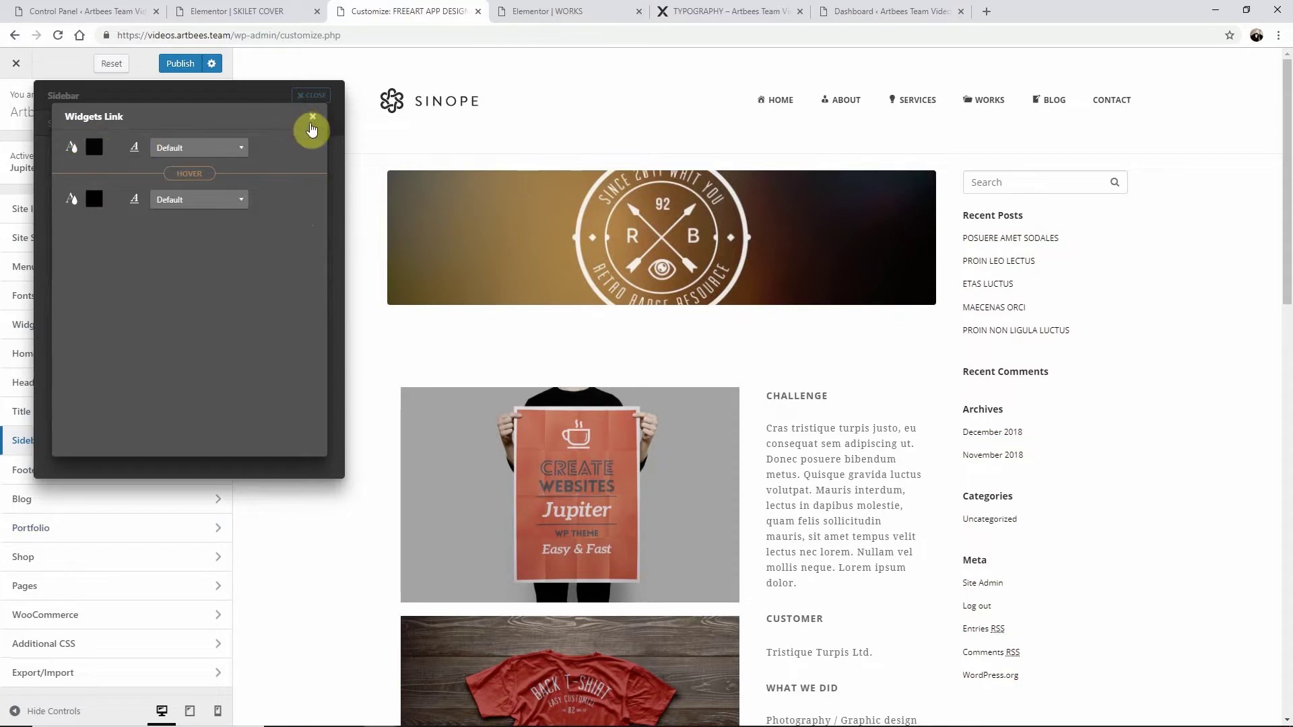
Step: Set the sidebar layout to No sidebar so single posts are full width
click(64, 124)
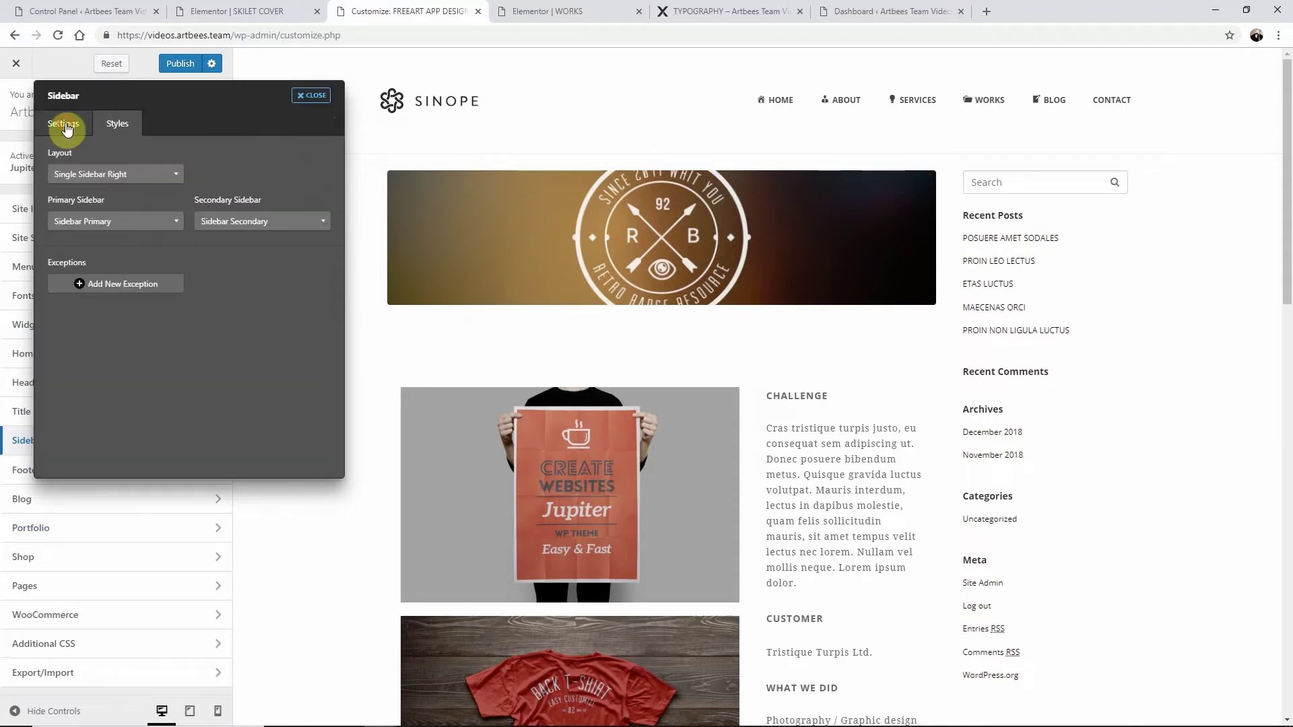
click(98, 174)
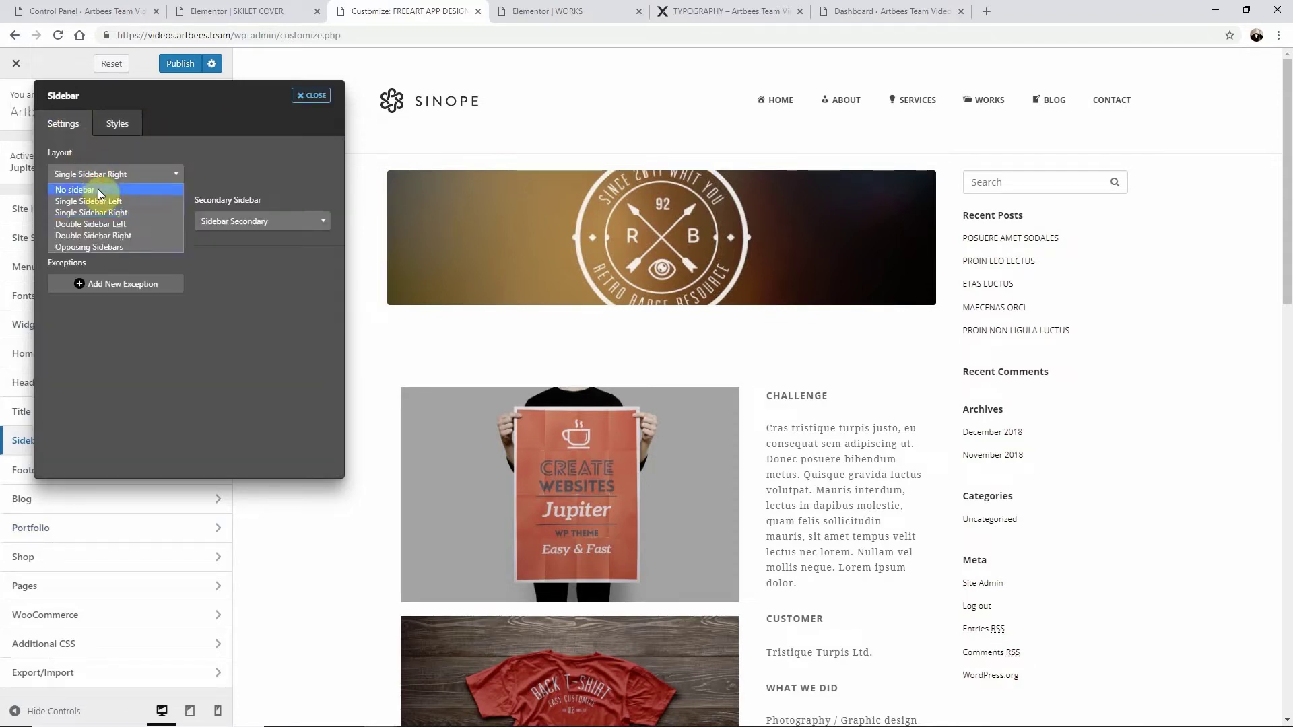
click(98, 190)
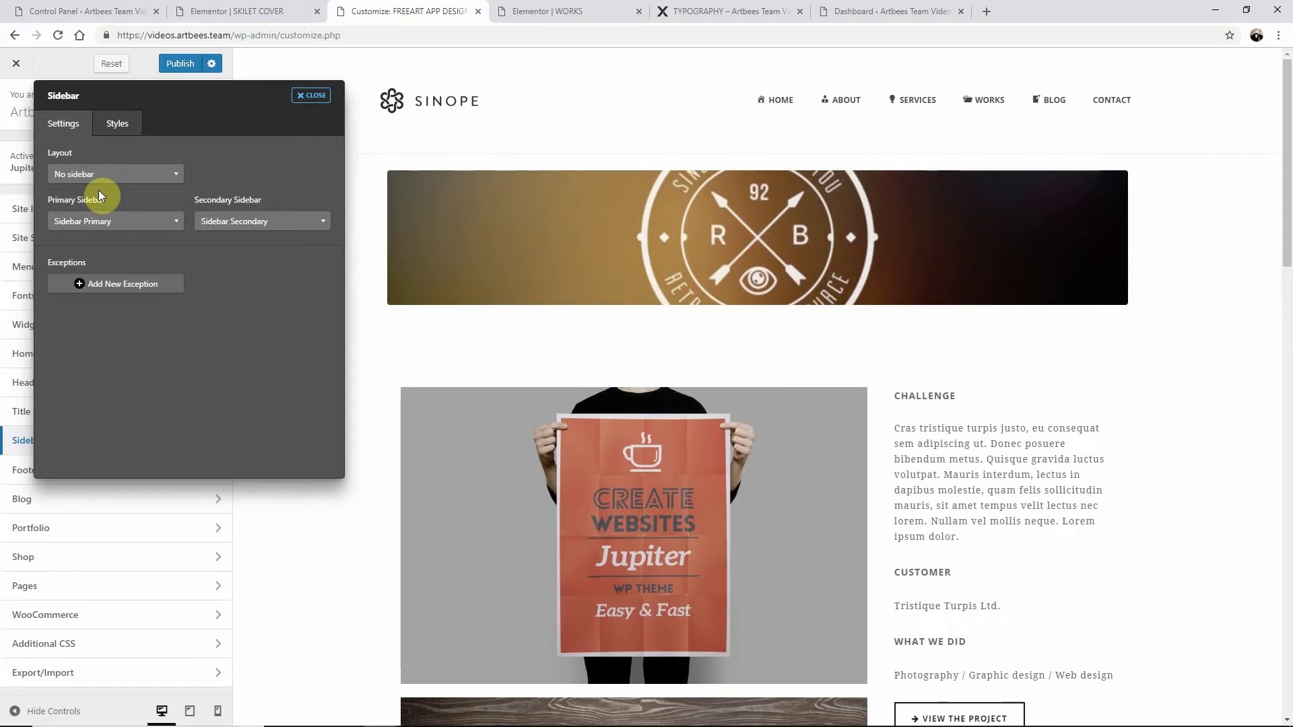
key(ctrl+Tab)
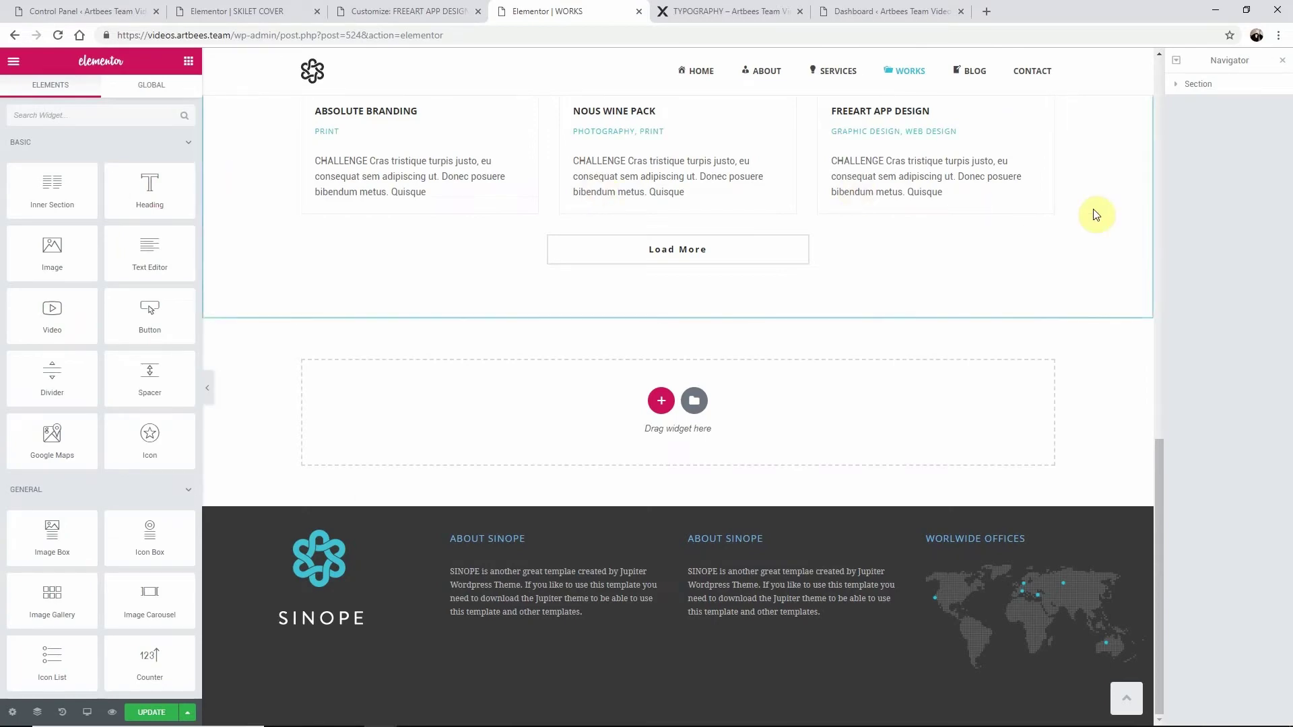
Step: Select the Works Posts grid and keep the Outer Content skin, Portfolio source and Grid layout
scroll(1096, 213, up, 10)
scroll(1096, 213, up, 2)
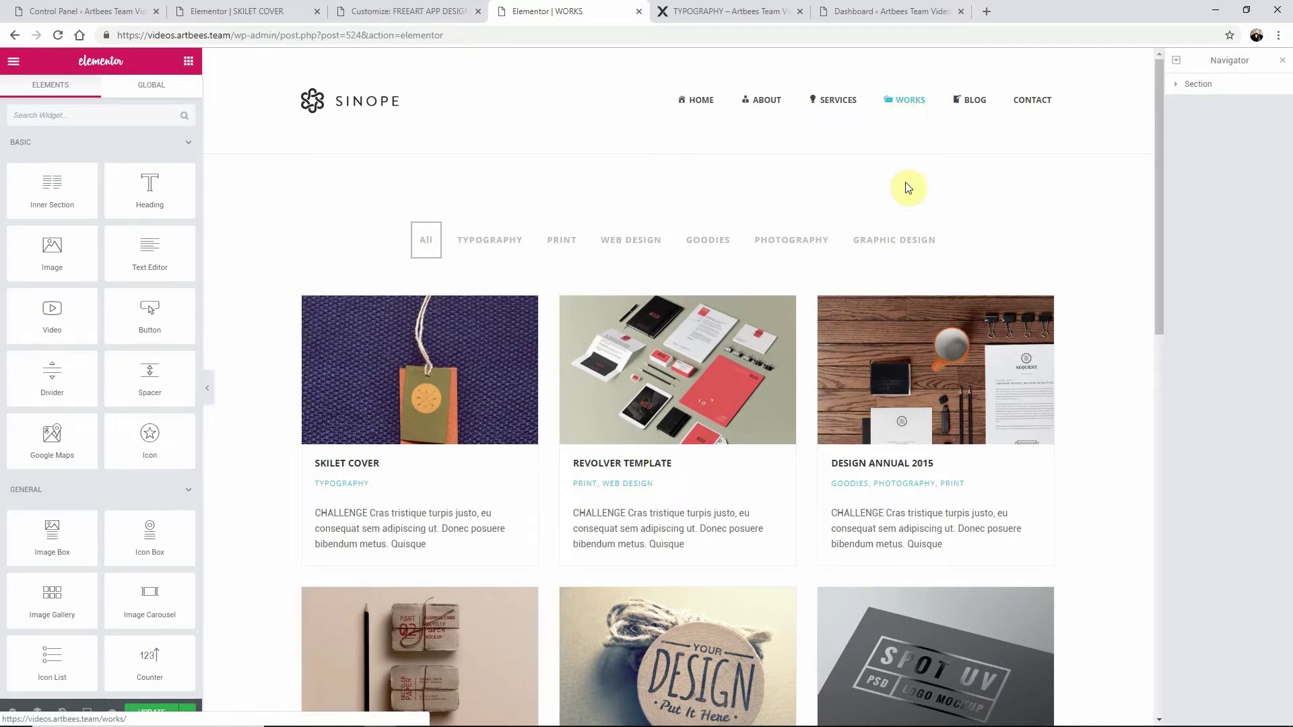
click(913, 328)
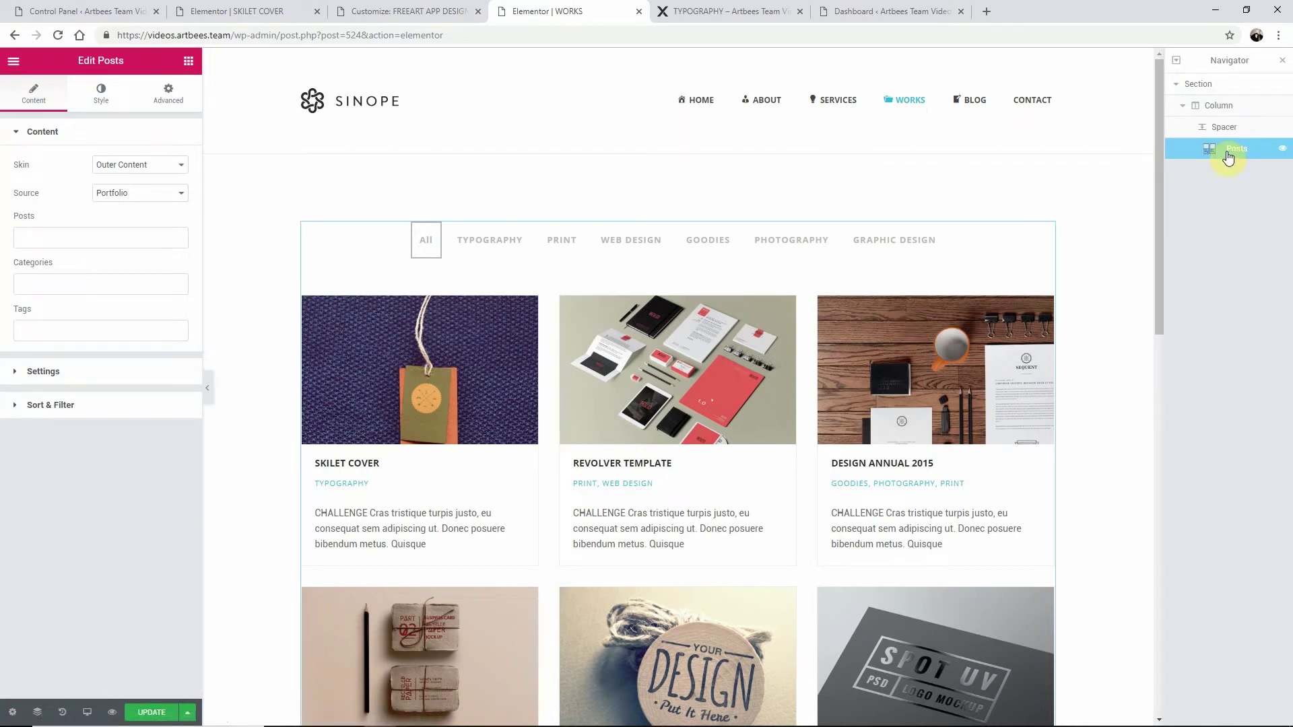
click(168, 177)
click(169, 179)
click(173, 194)
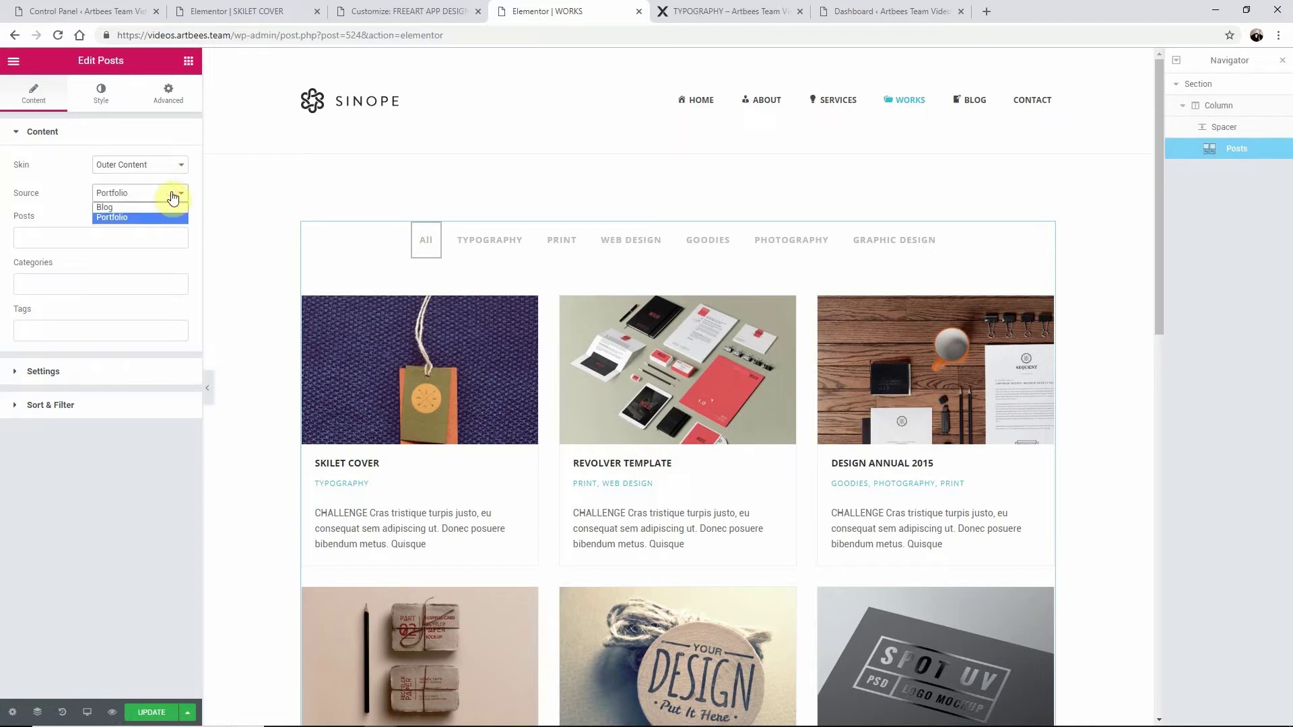
click(172, 195)
click(164, 371)
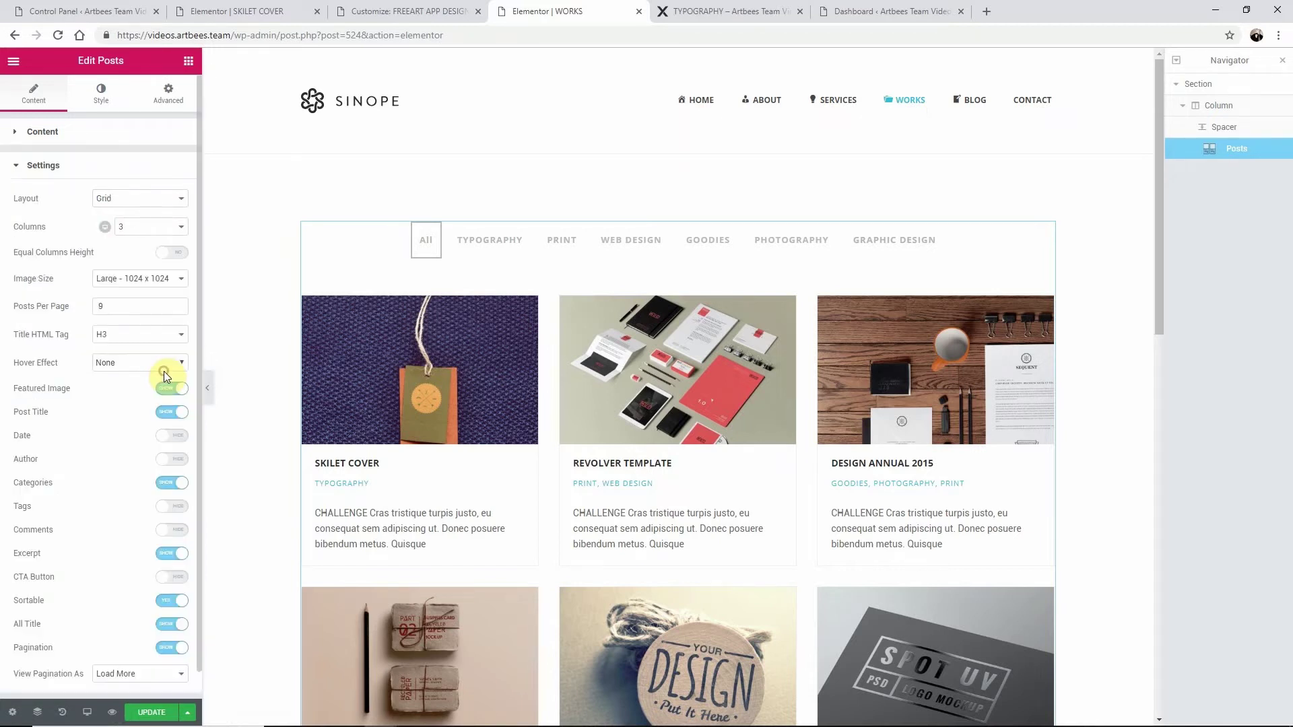
click(172, 199)
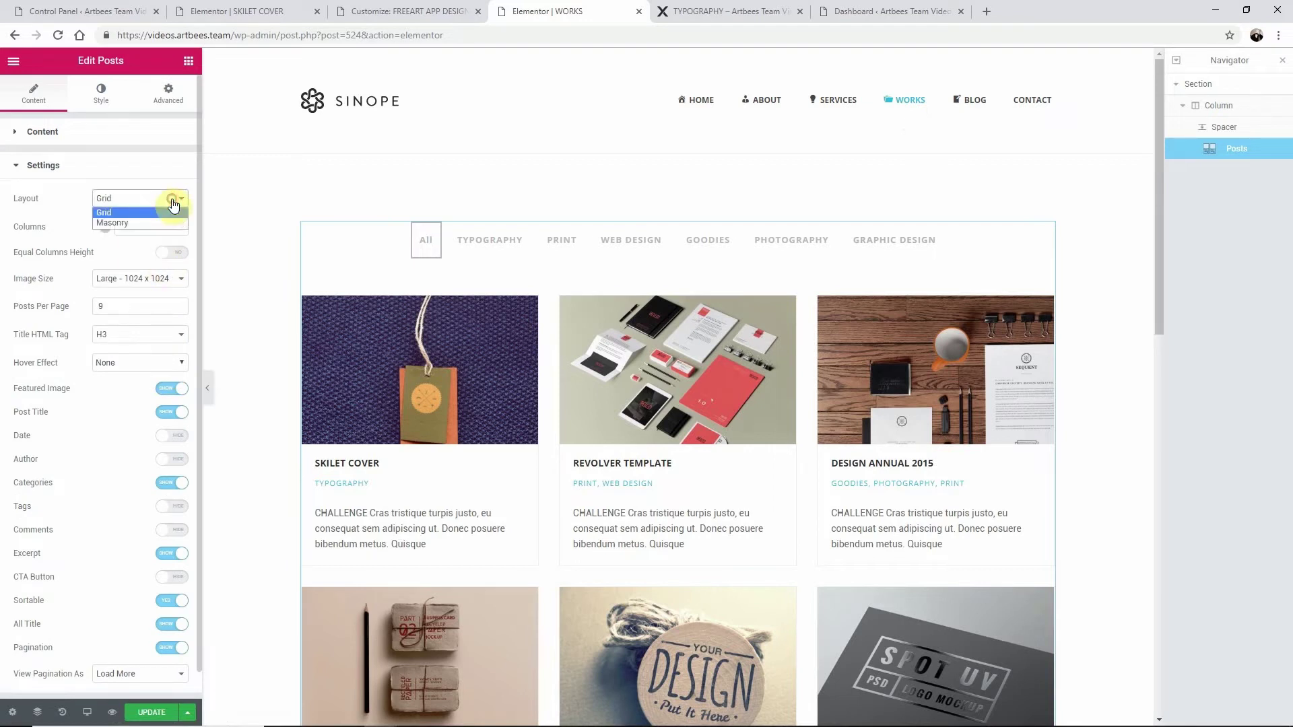
click(173, 202)
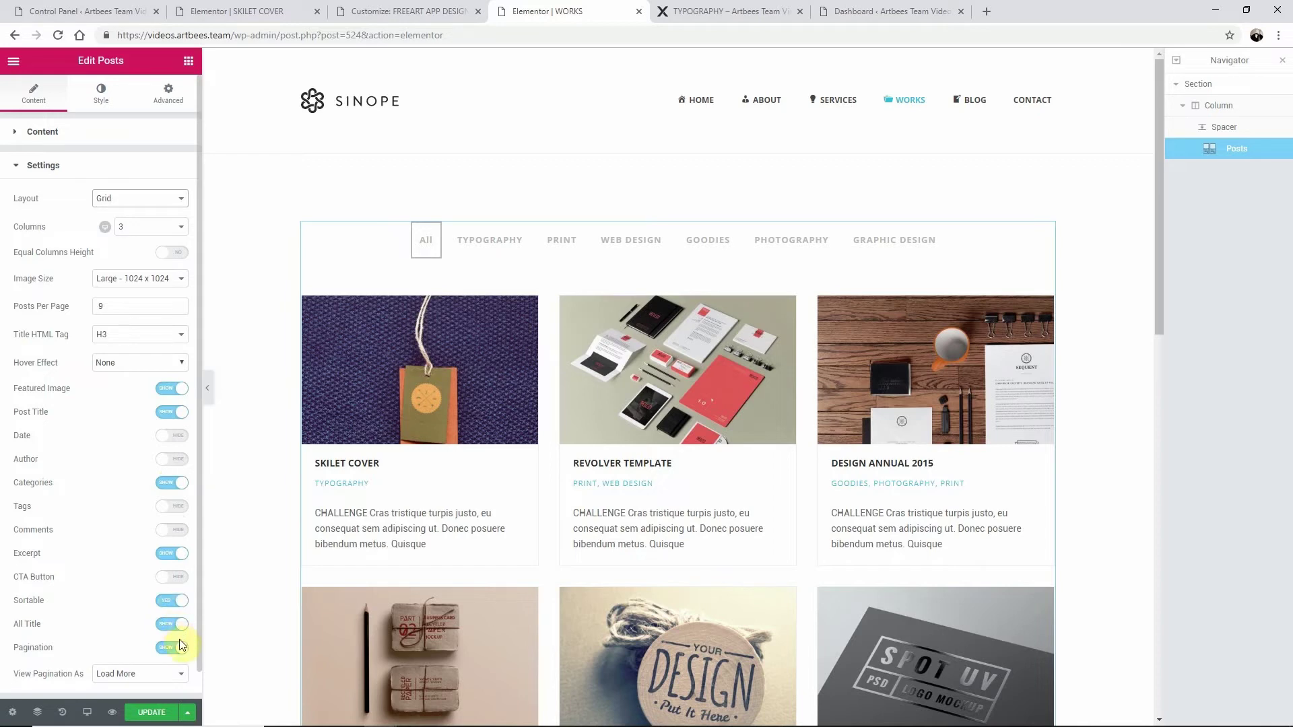
scroll(269, 592, down, 9)
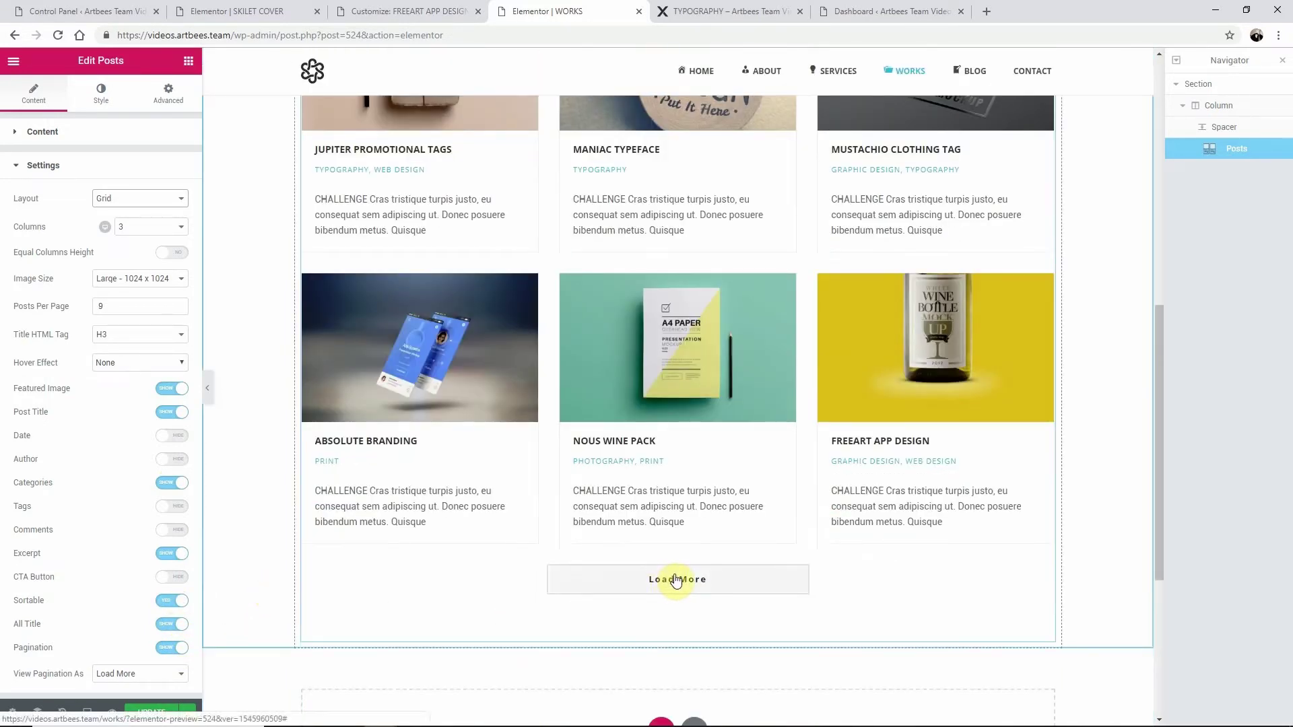
Step: Review the grid's Post Title typography, Meta and Excerpt styles, then save the WORKS page
click(104, 94)
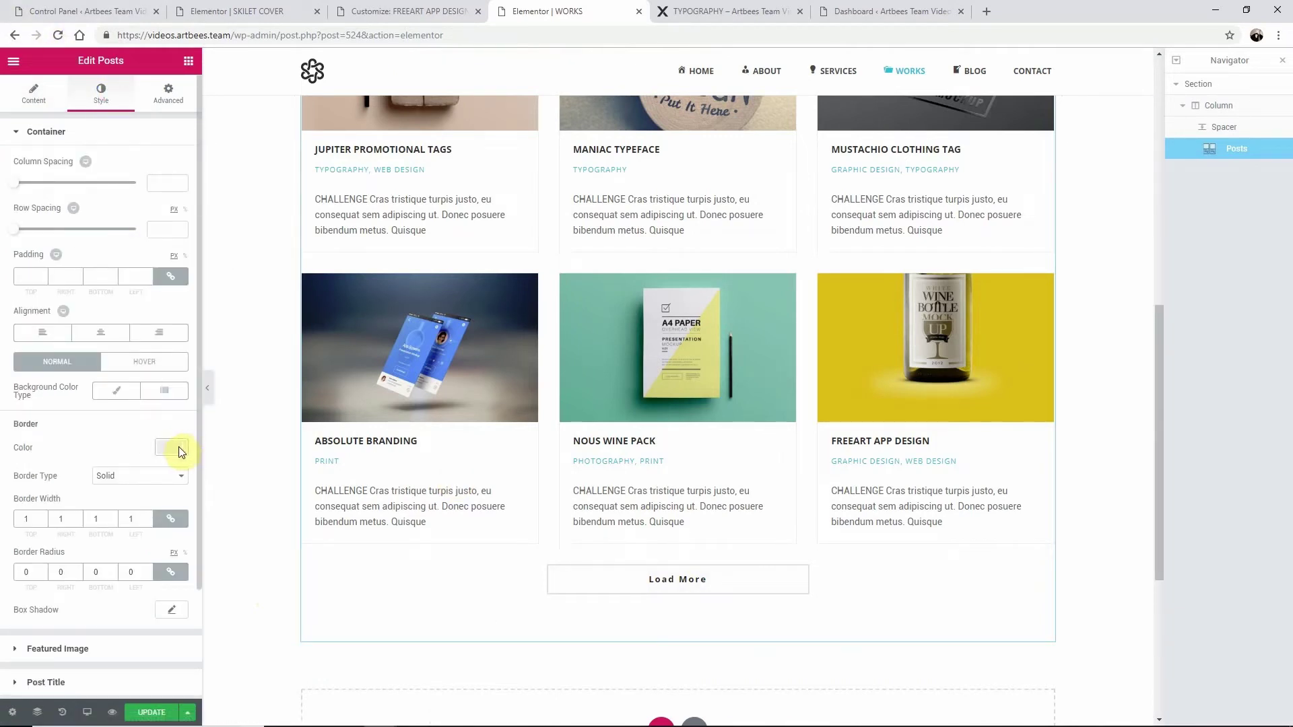
scroll(179, 446, down, 2)
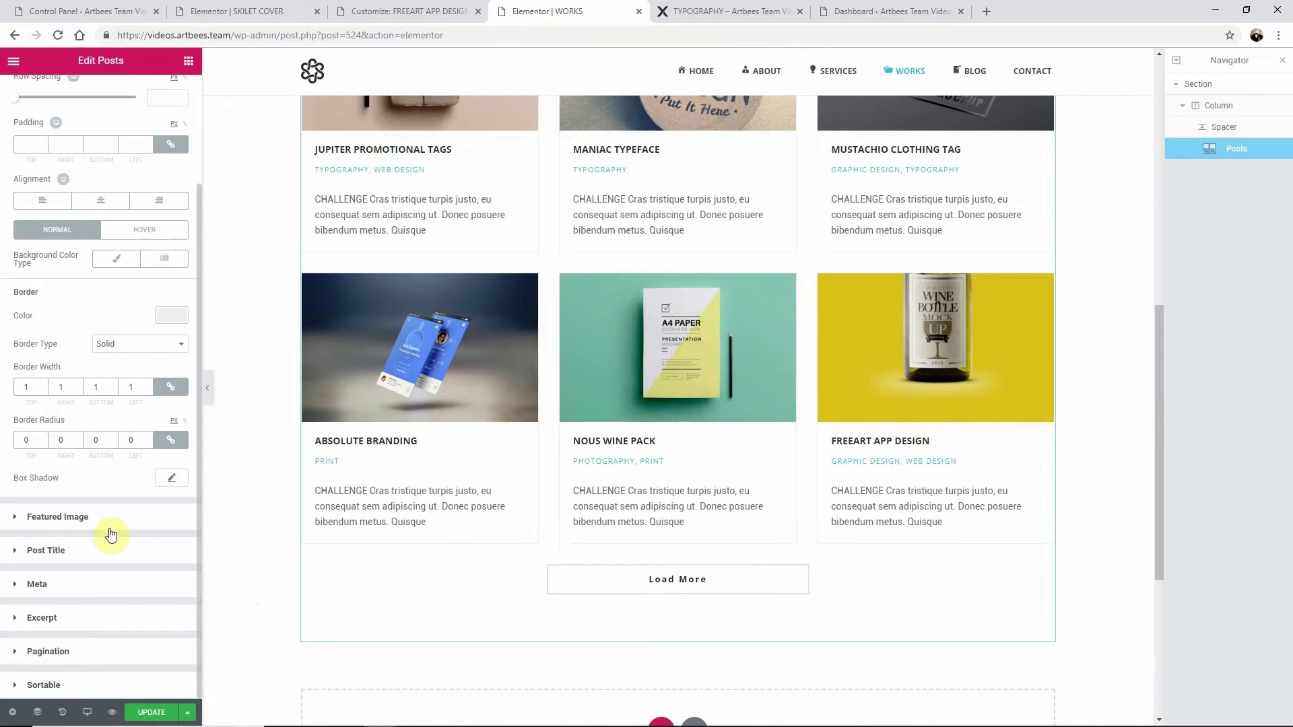
click(106, 550)
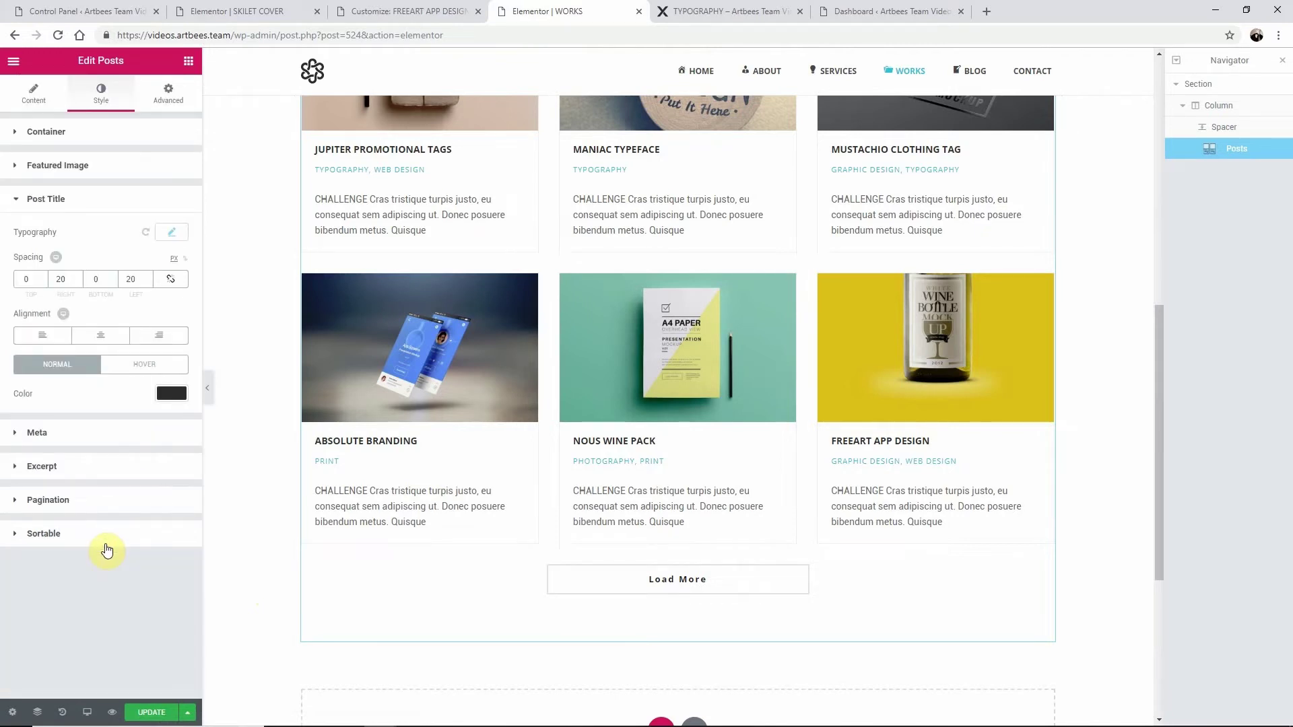
click(177, 233)
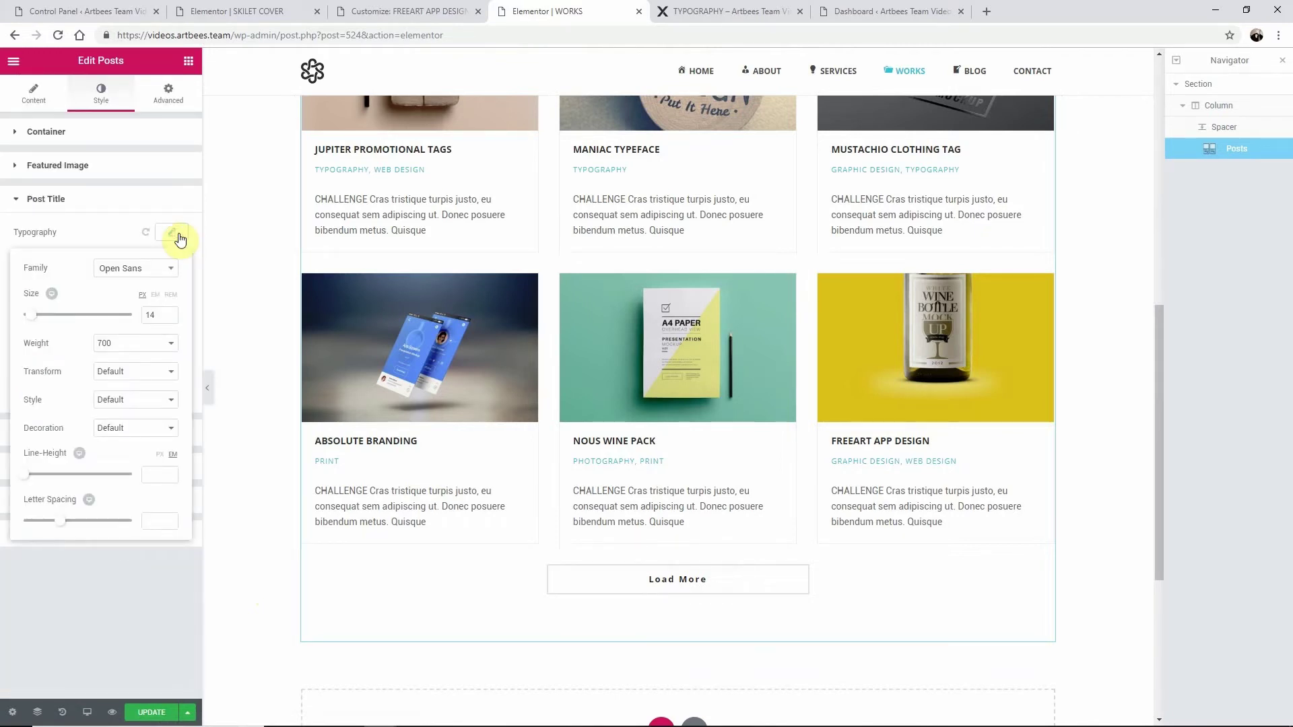
click(178, 234)
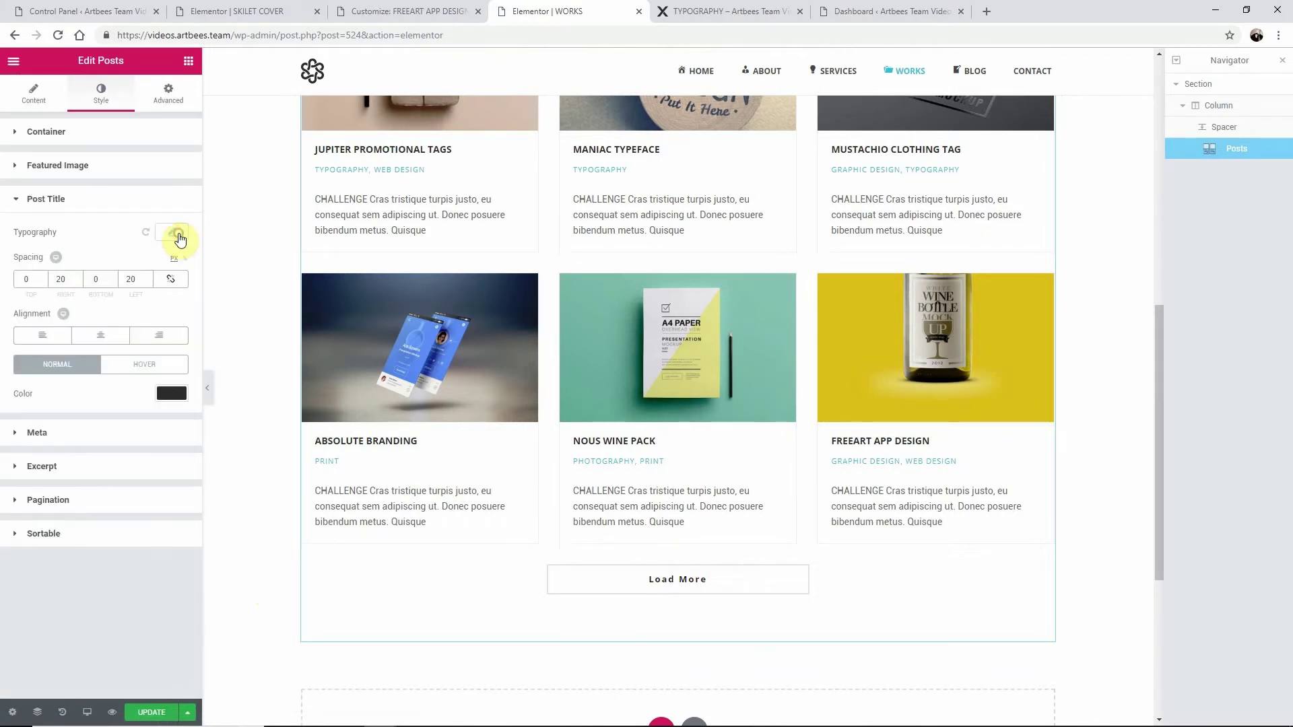
click(135, 443)
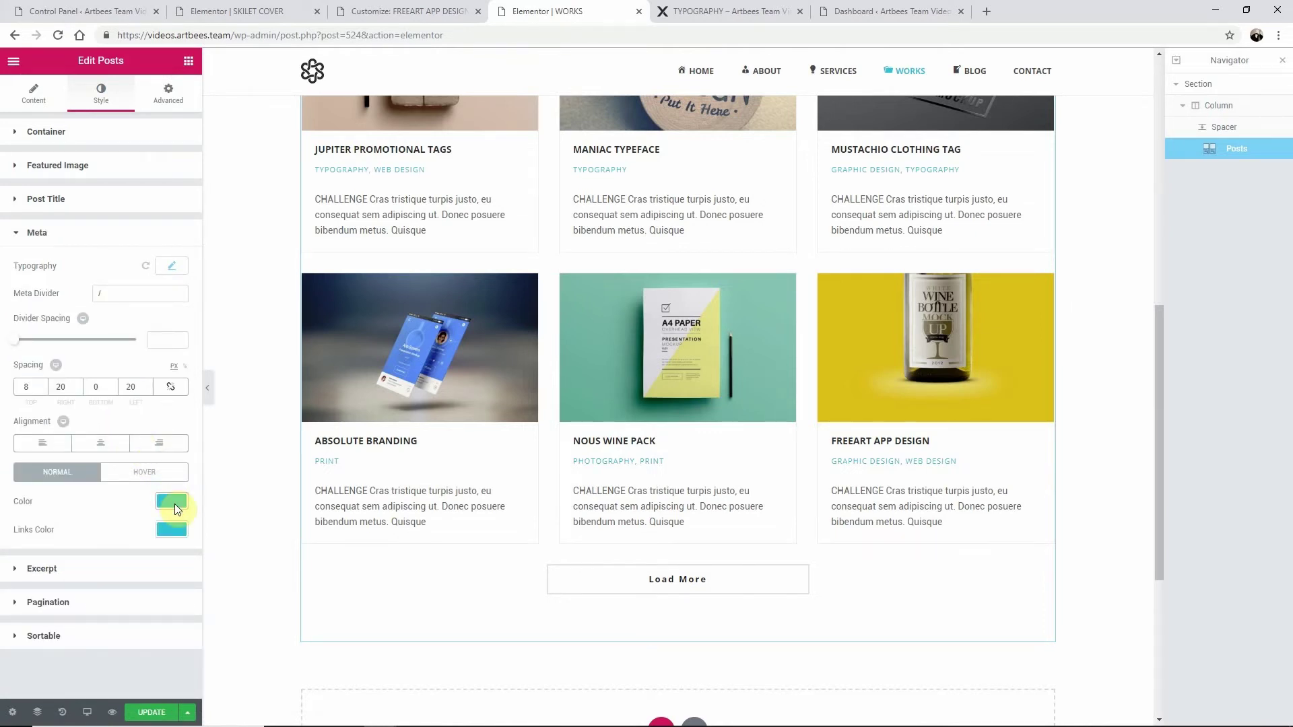
click(161, 571)
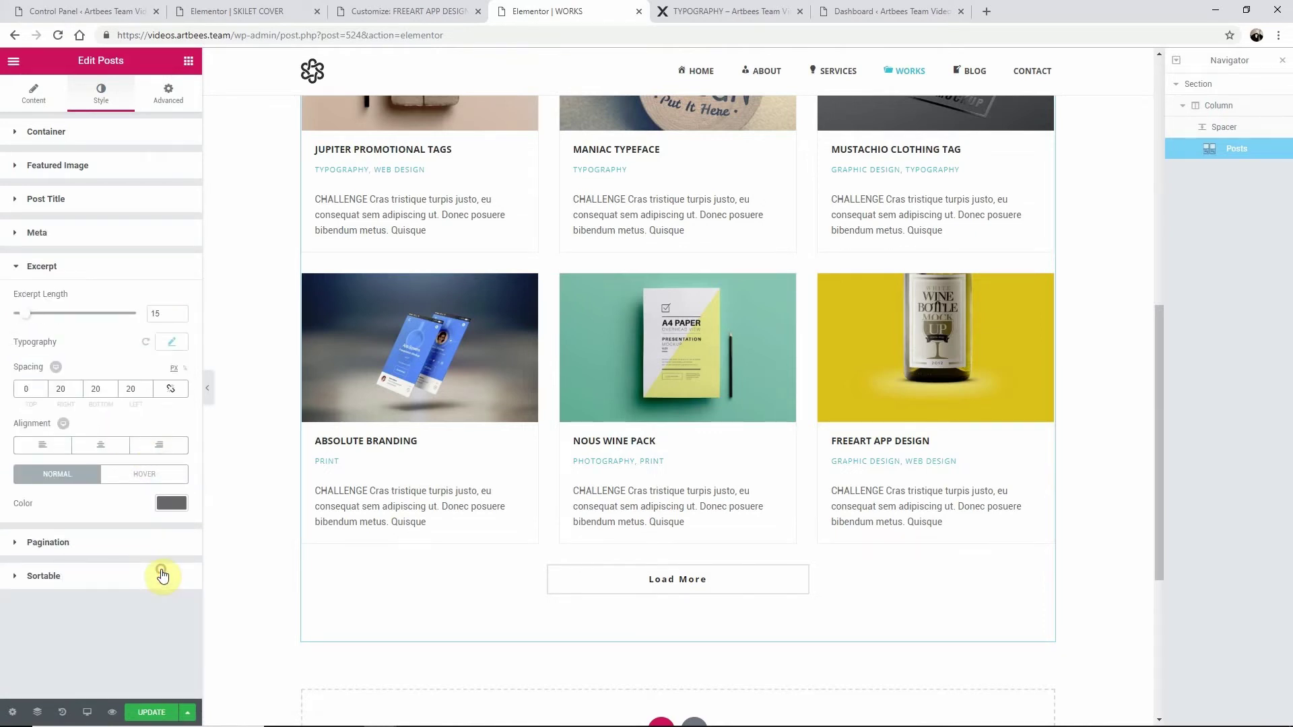
click(150, 713)
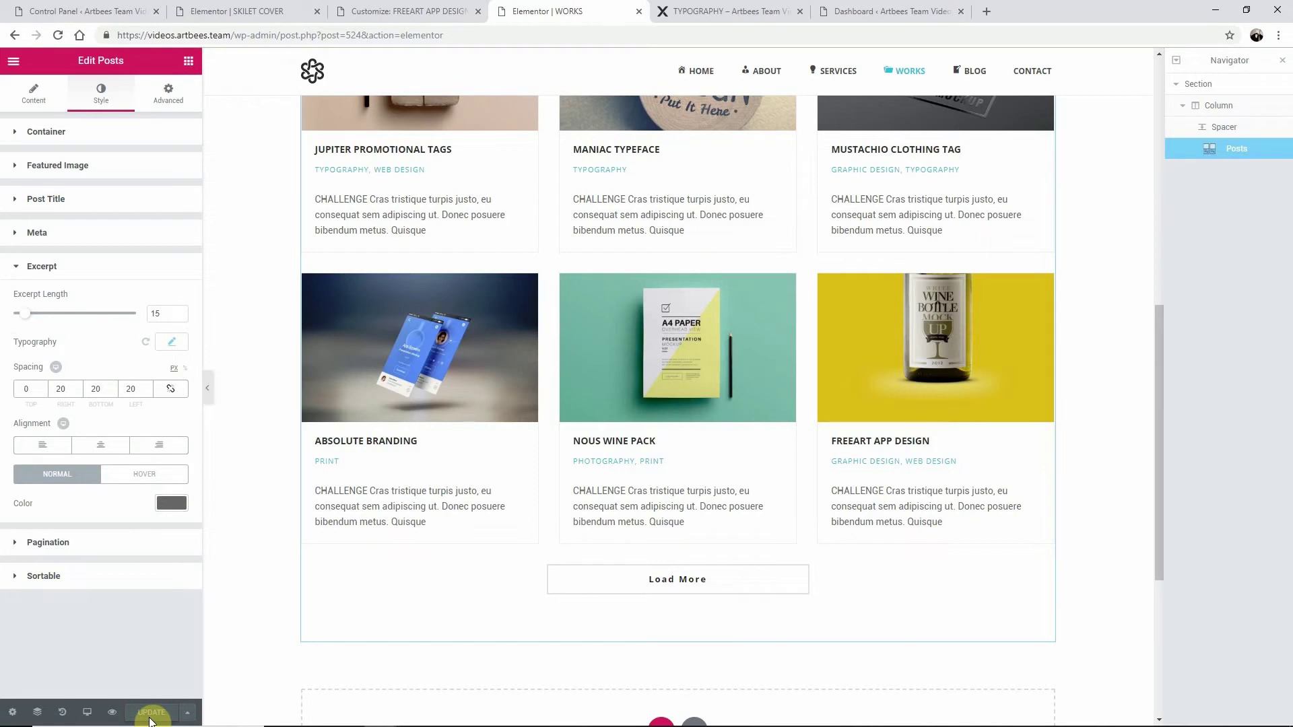
click(187, 63)
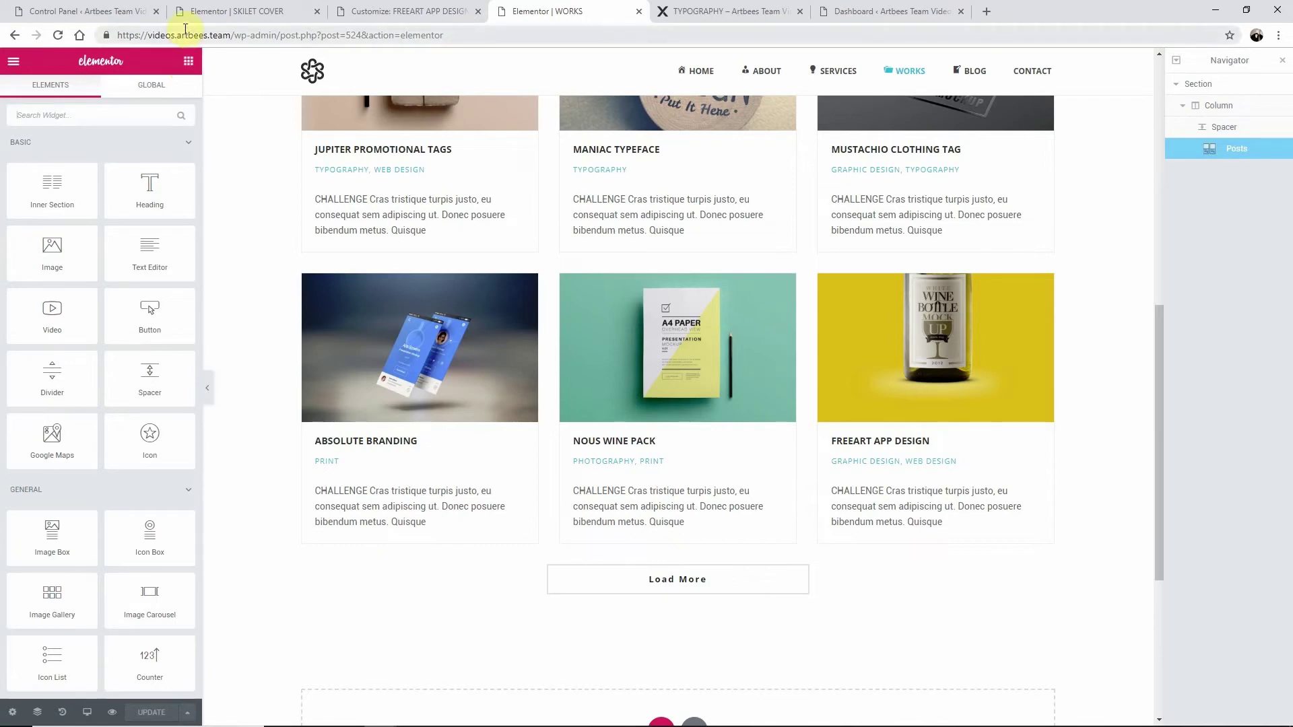
Step: Search 'por' and add a Portfolio widget below the Works posts grid
click(124, 8)
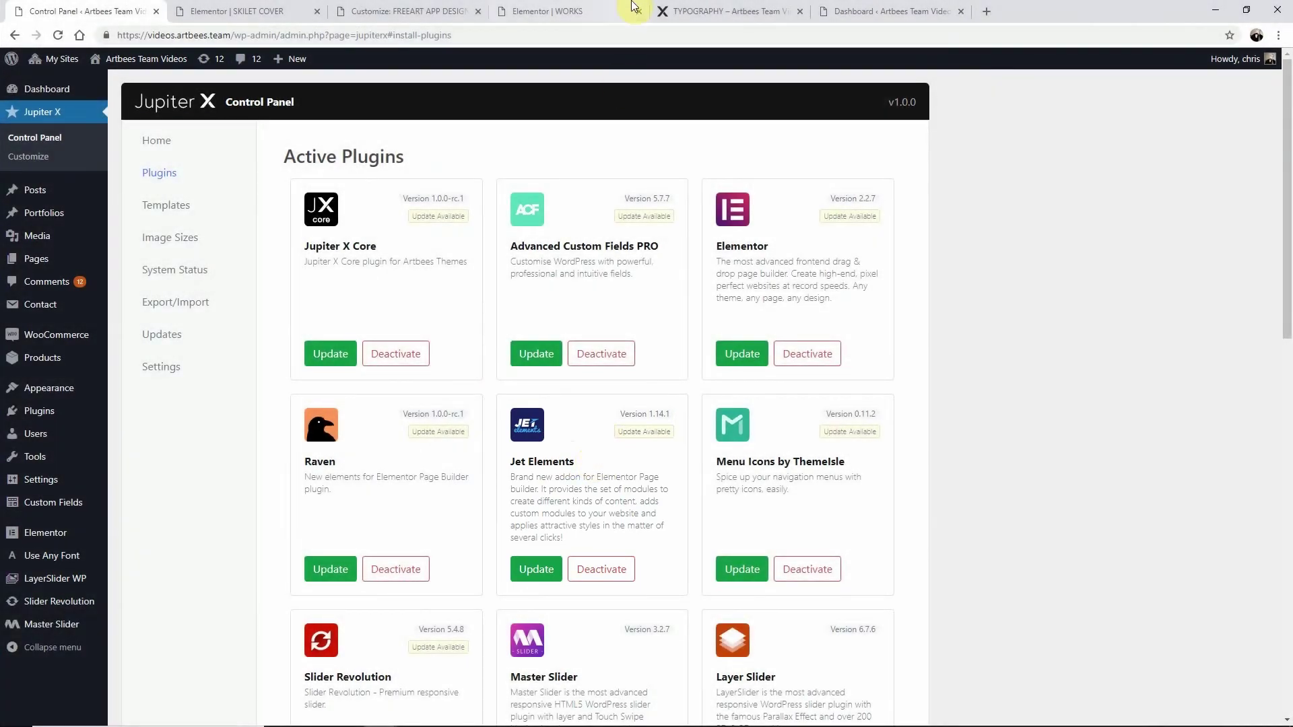
click(598, 8)
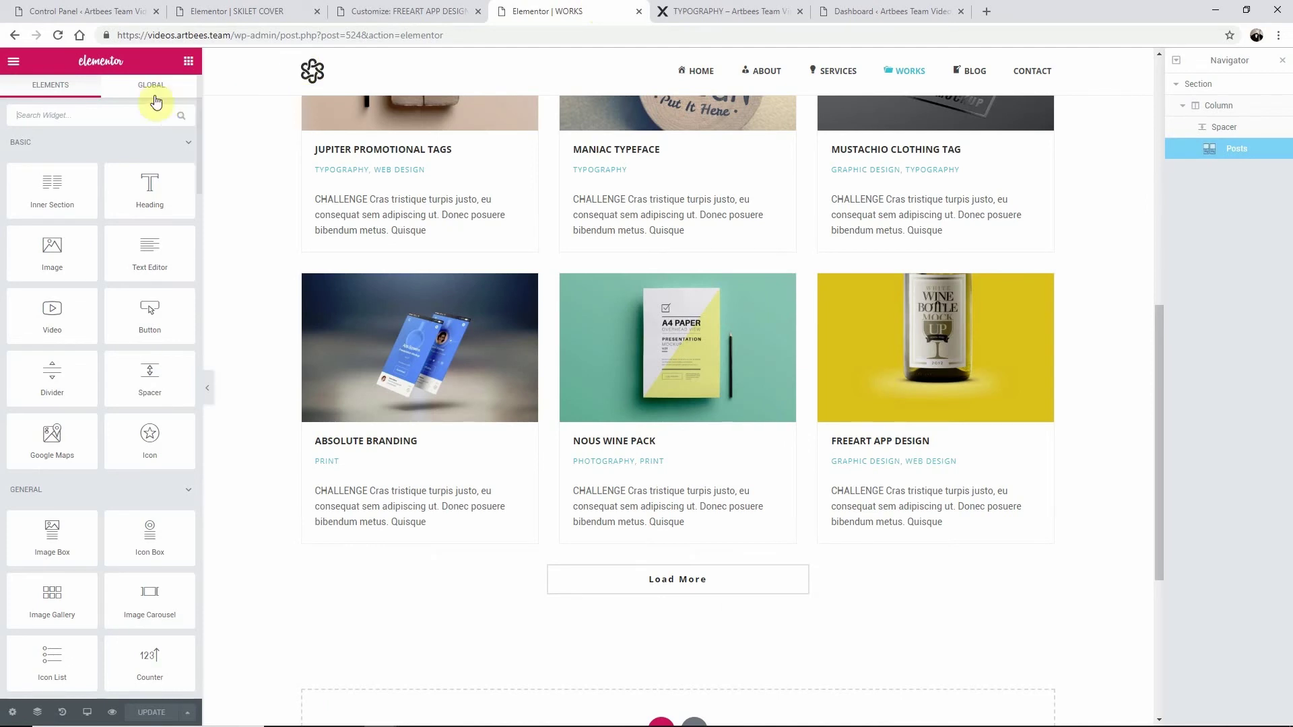
text(por)
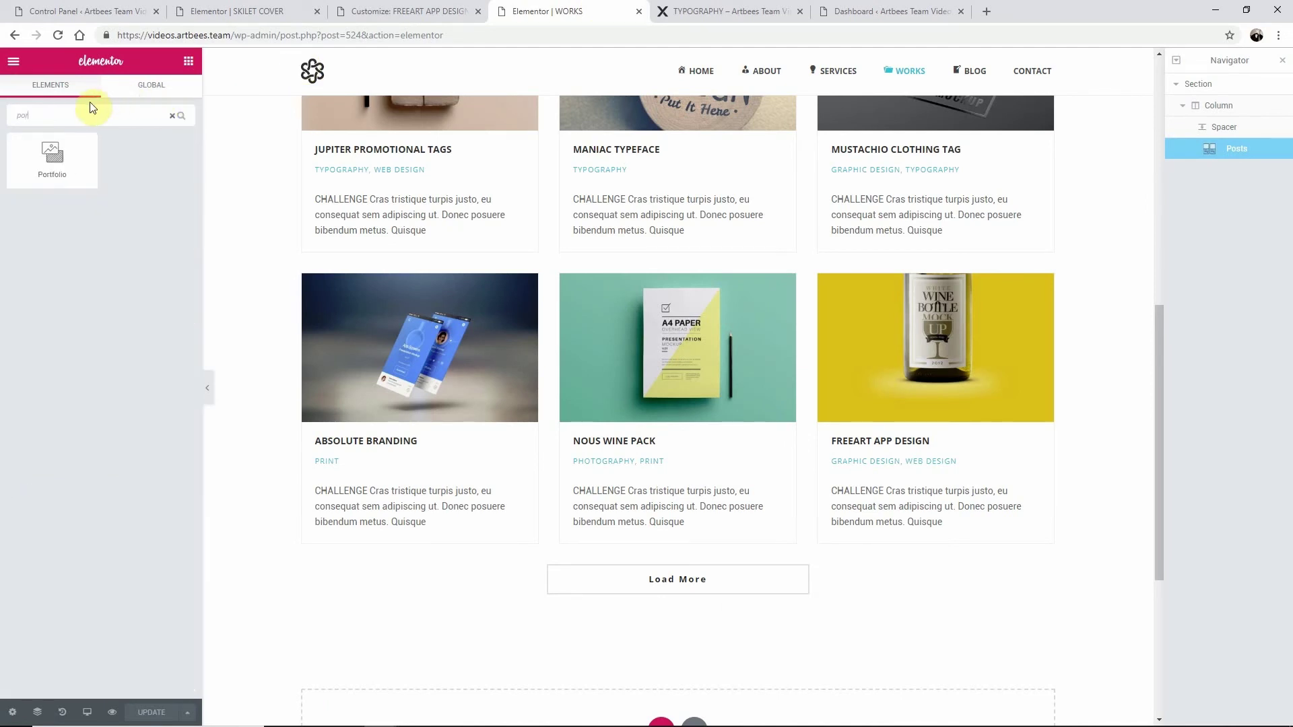
drag(52, 159, 612, 635)
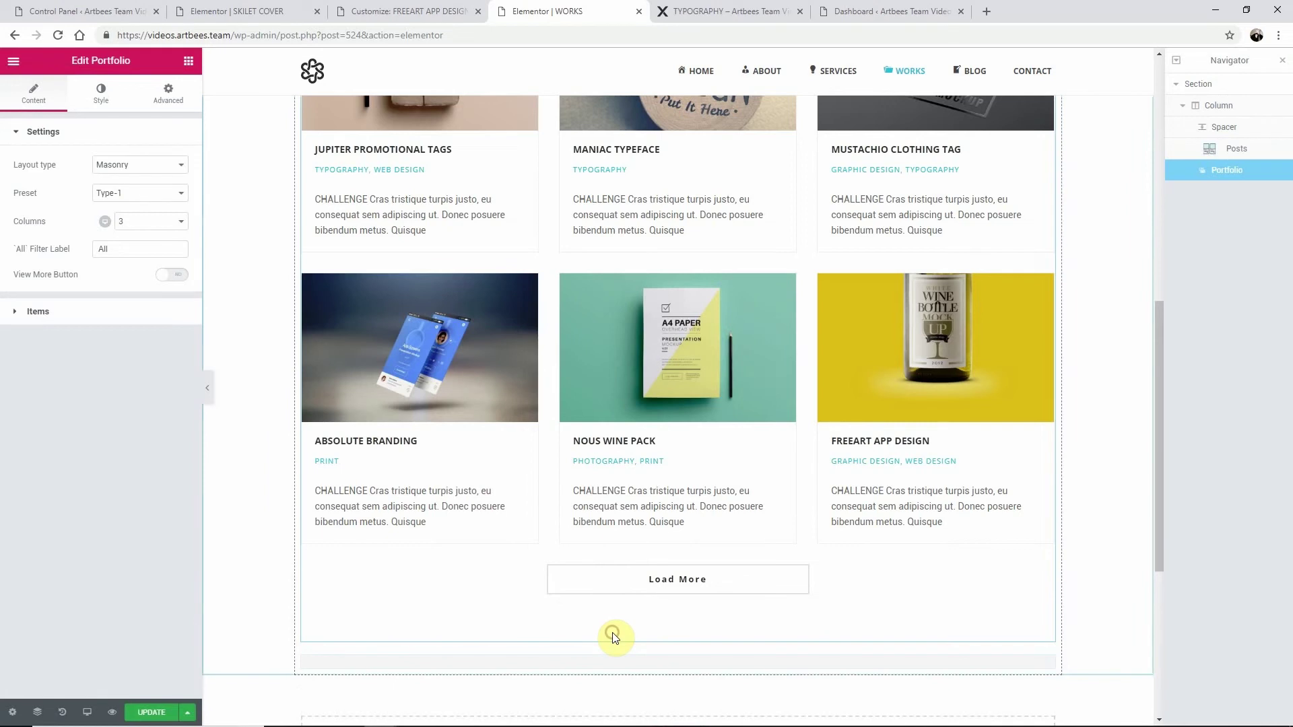
Step: Set the Portfolio widget layout to List with the Type-3 preset
click(159, 165)
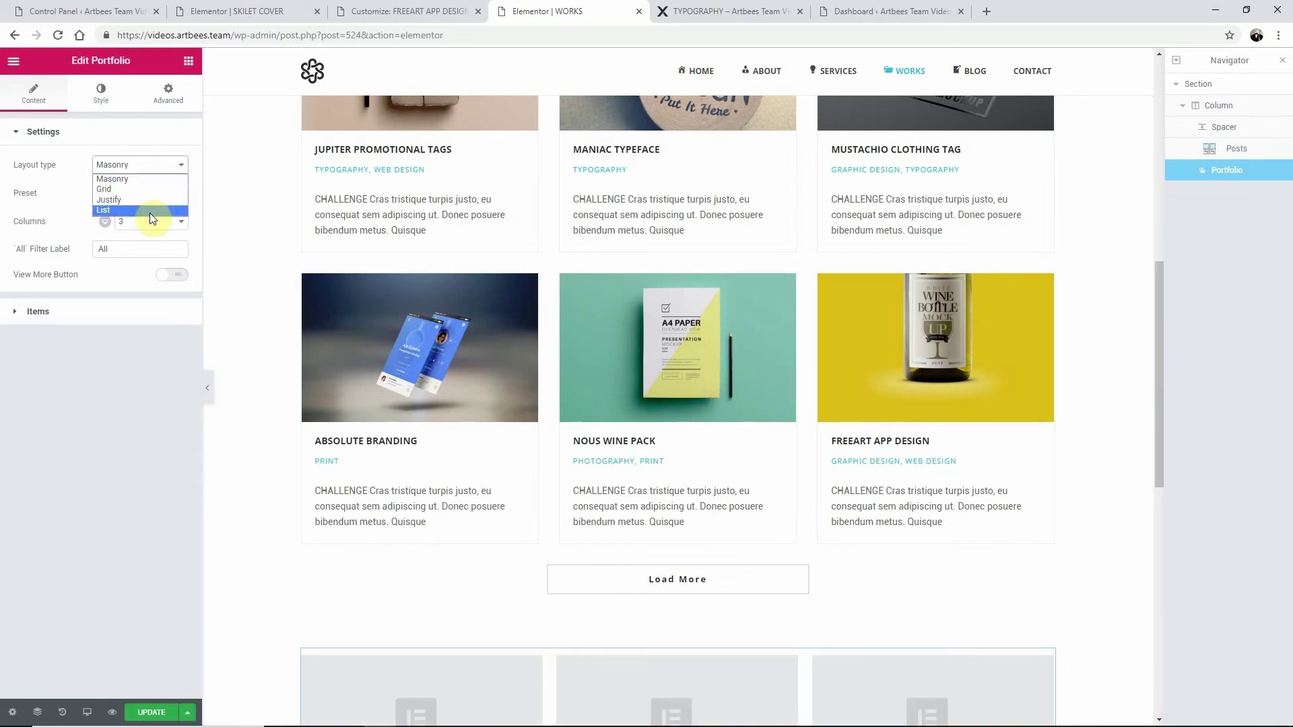
click(150, 210)
click(157, 195)
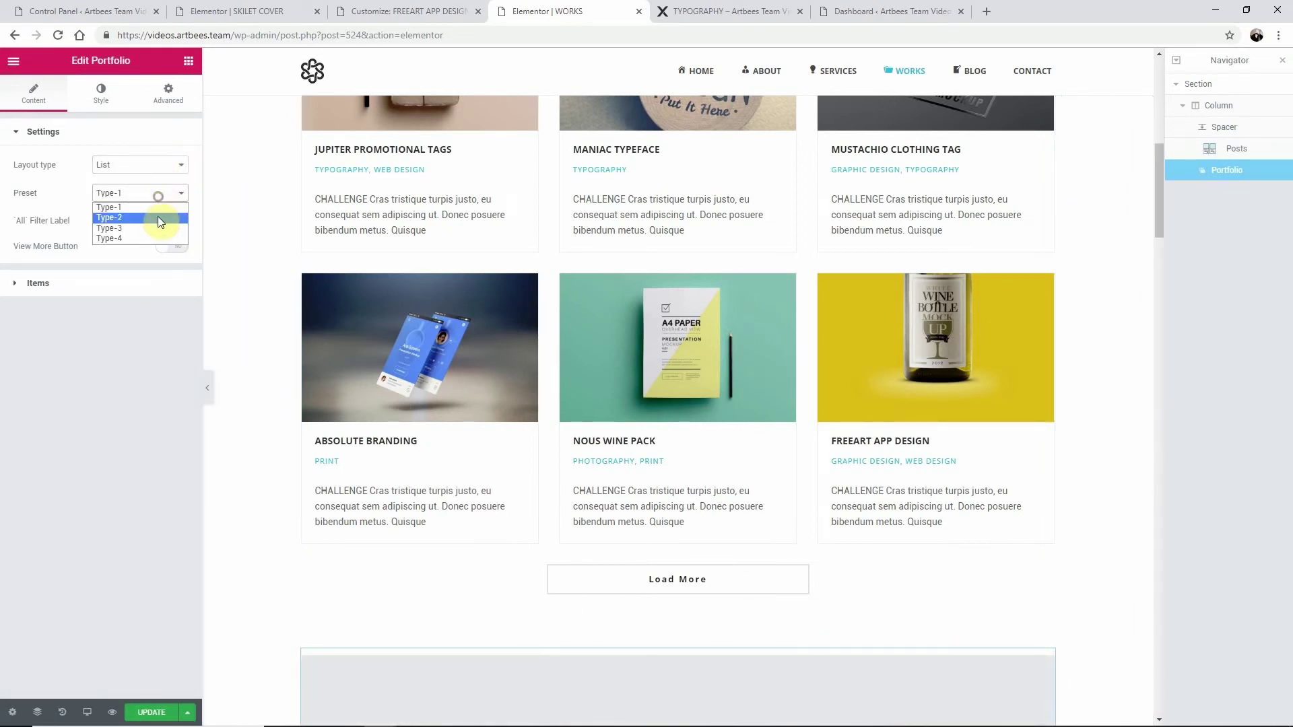
click(158, 220)
scroll(256, 283, down, 8)
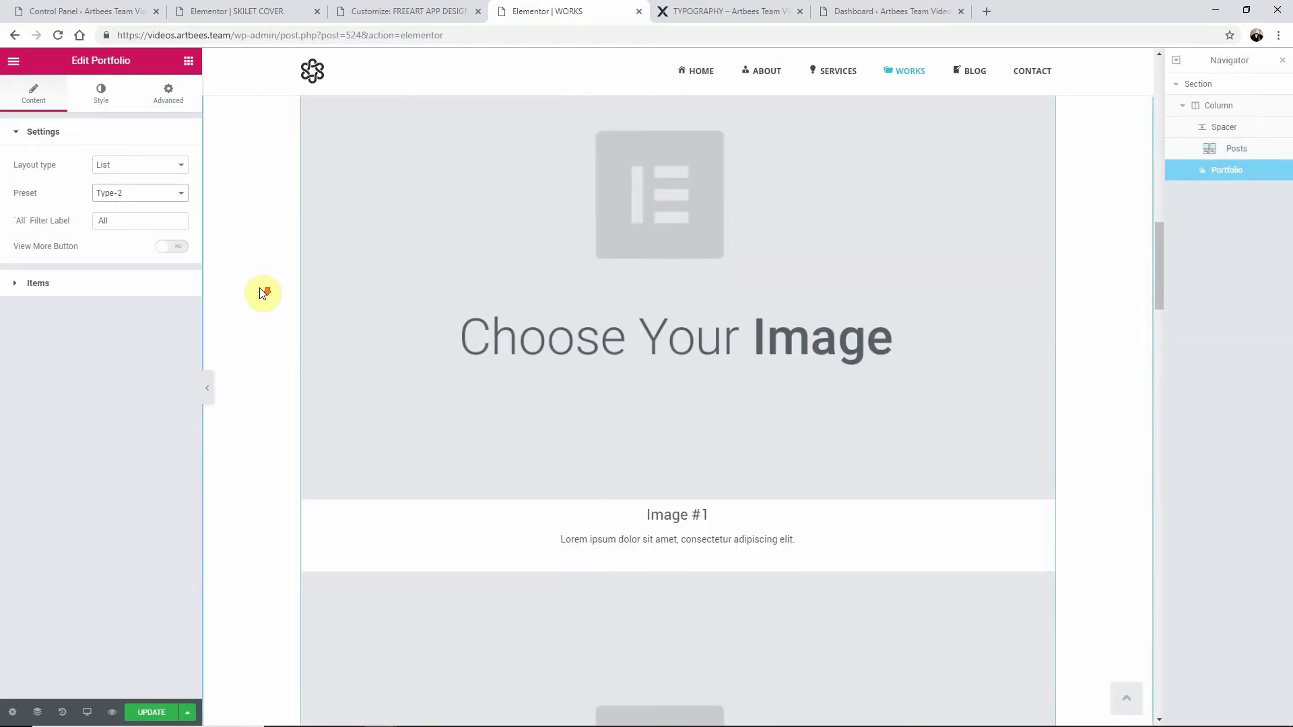
click(159, 194)
click(152, 224)
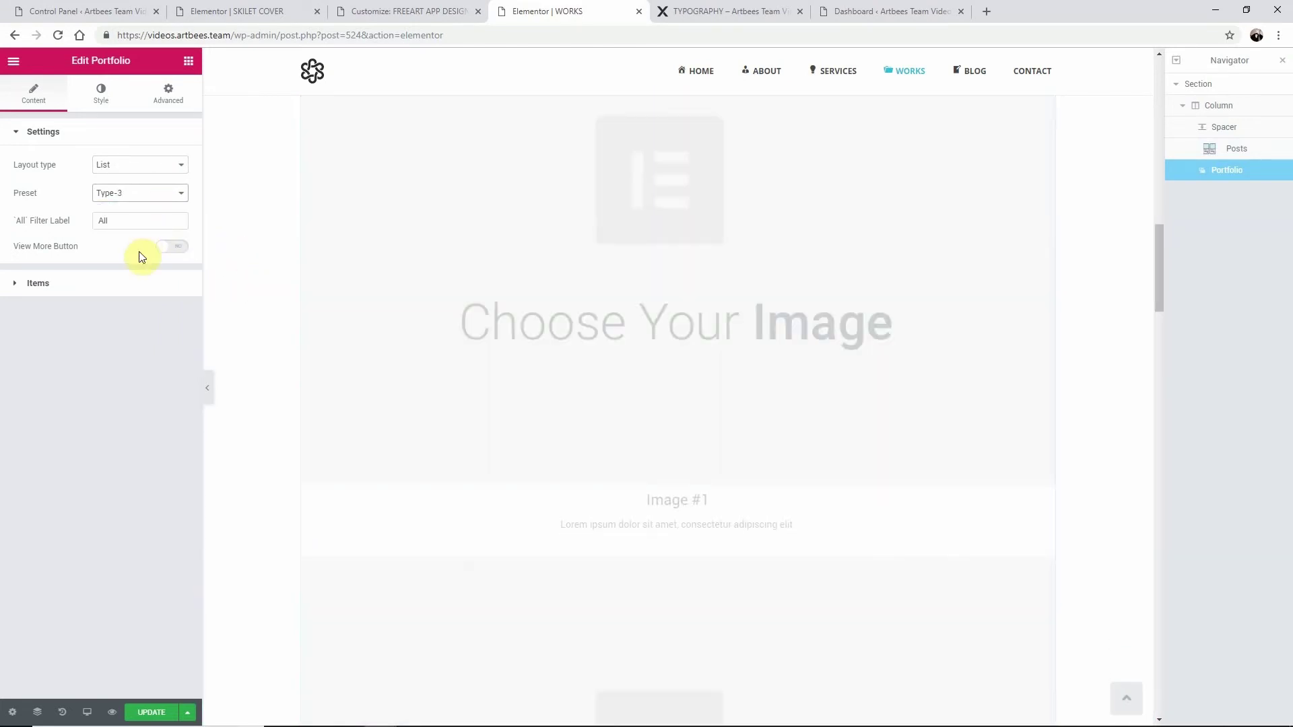
Step: Browse the portfolio's image items and its Filters and Content style options
click(127, 286)
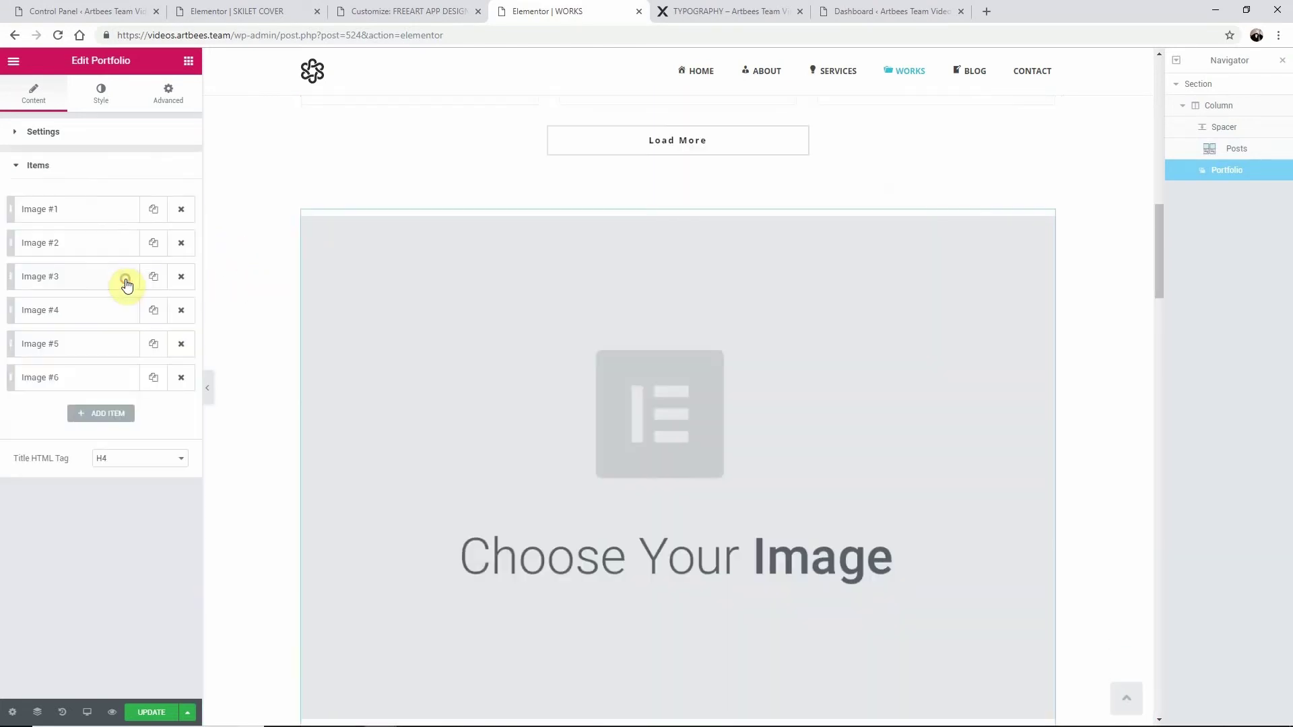
click(119, 211)
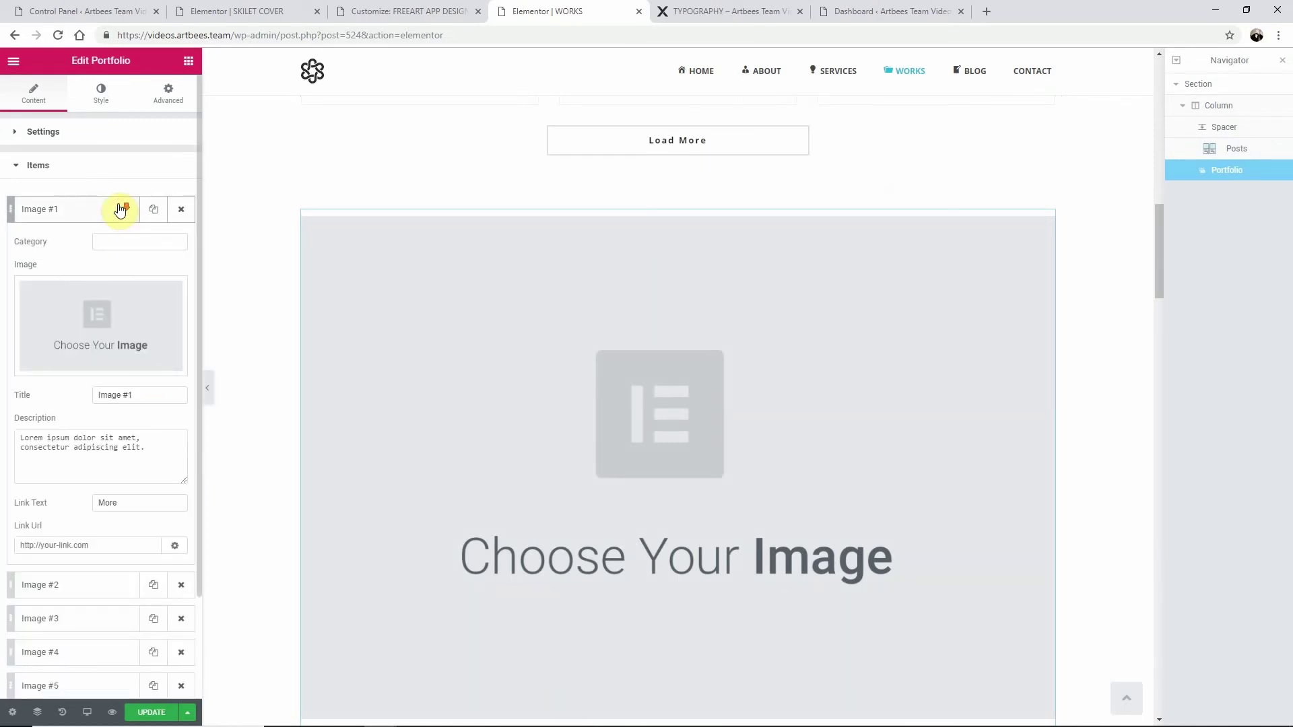
click(104, 542)
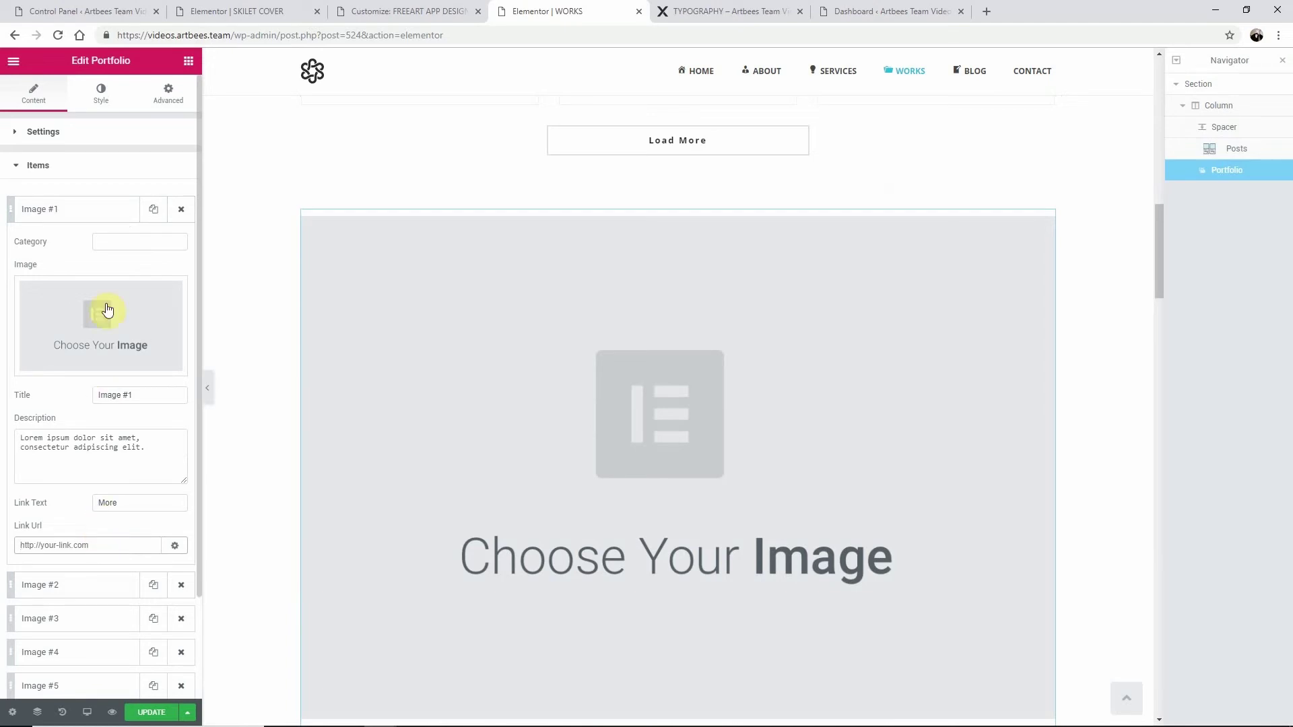
click(107, 100)
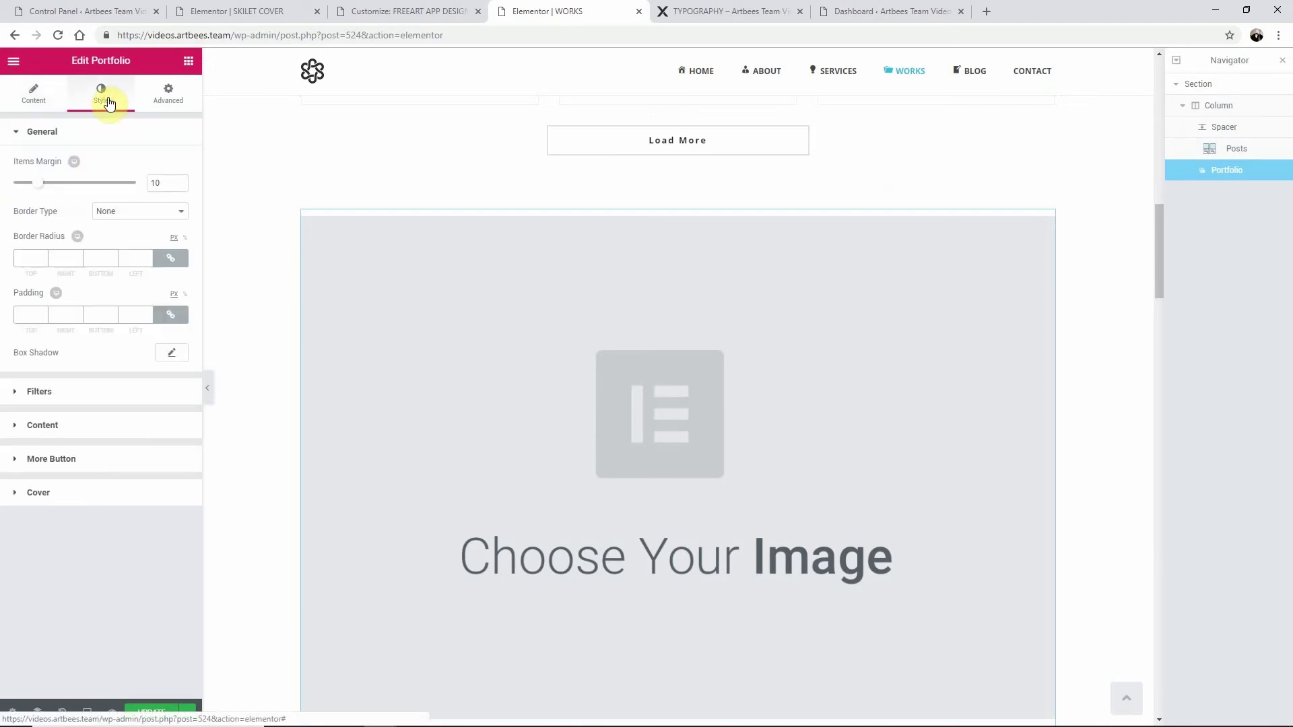
click(90, 396)
scroll(94, 392, down, 5)
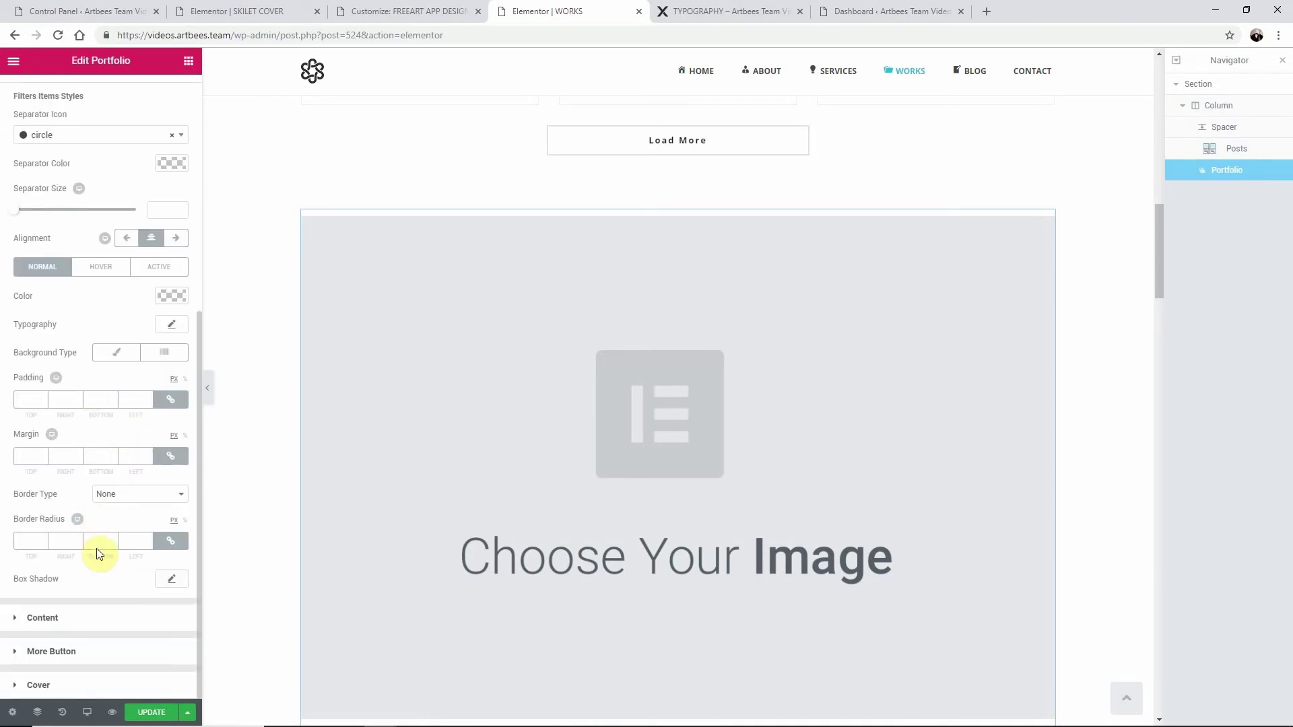
click(95, 617)
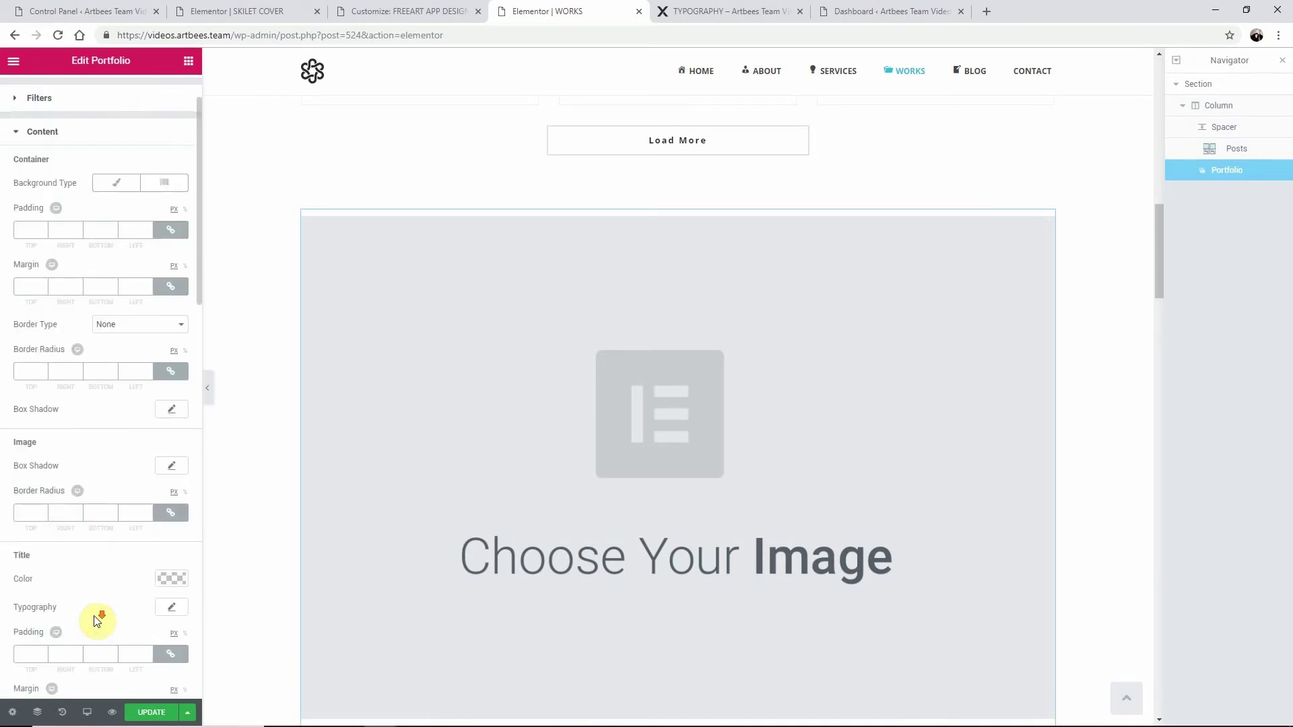
scroll(98, 619, down, 6)
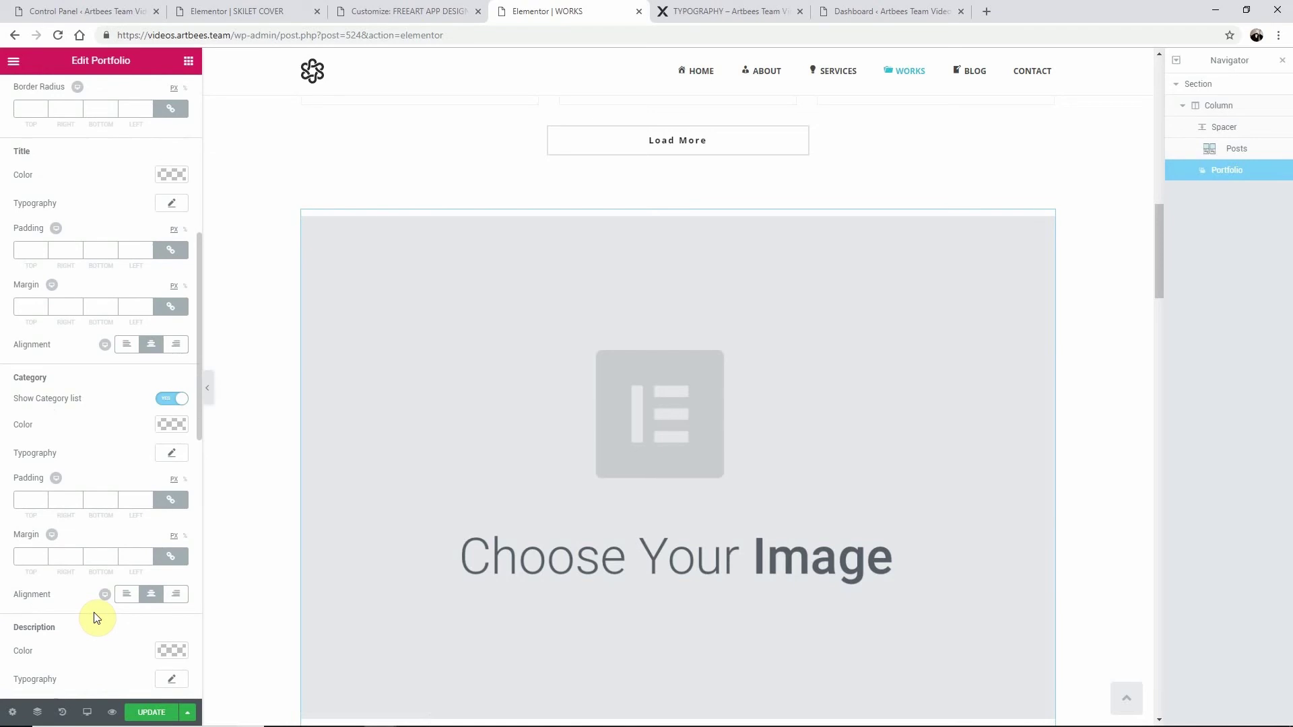
scroll(95, 618, down, 1)
scroll(95, 617, down, 2)
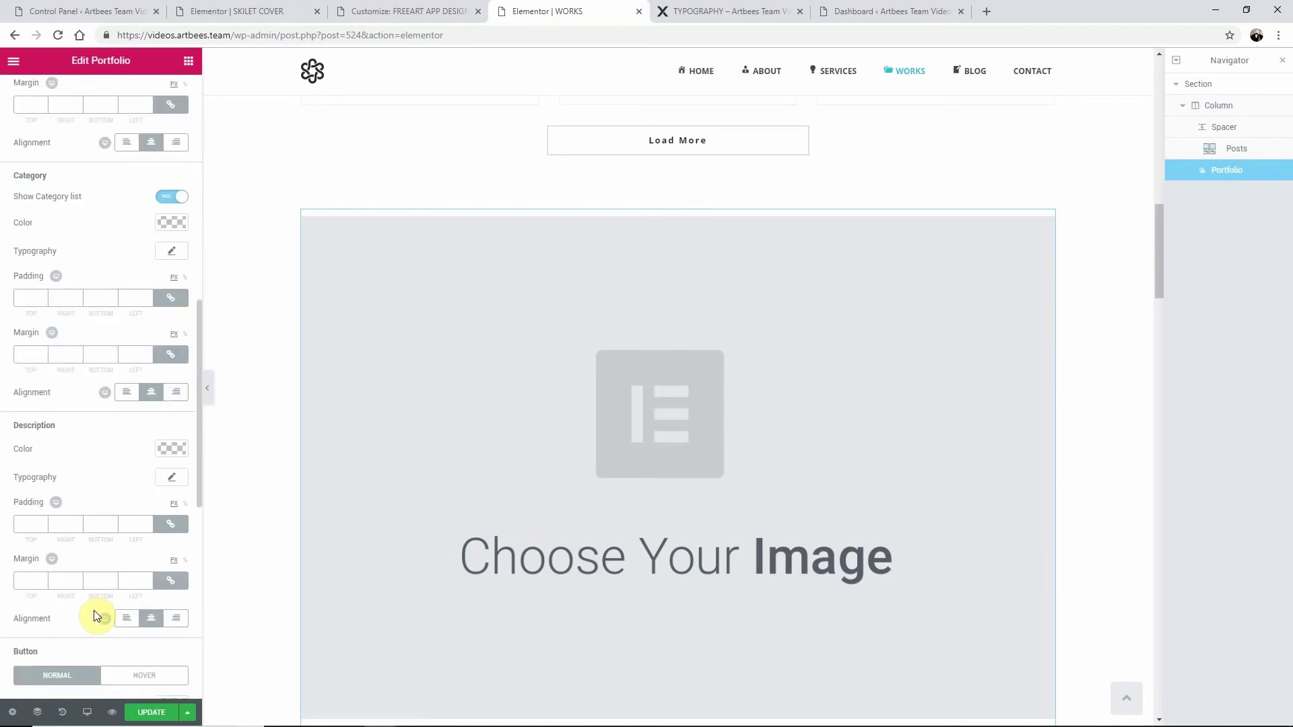
scroll(95, 617, down, 6)
Step: Open the TYPOGRAPHY category archive on the live Works page, scroll its posts, then return to Dashboard
key(ctrl+Tab)
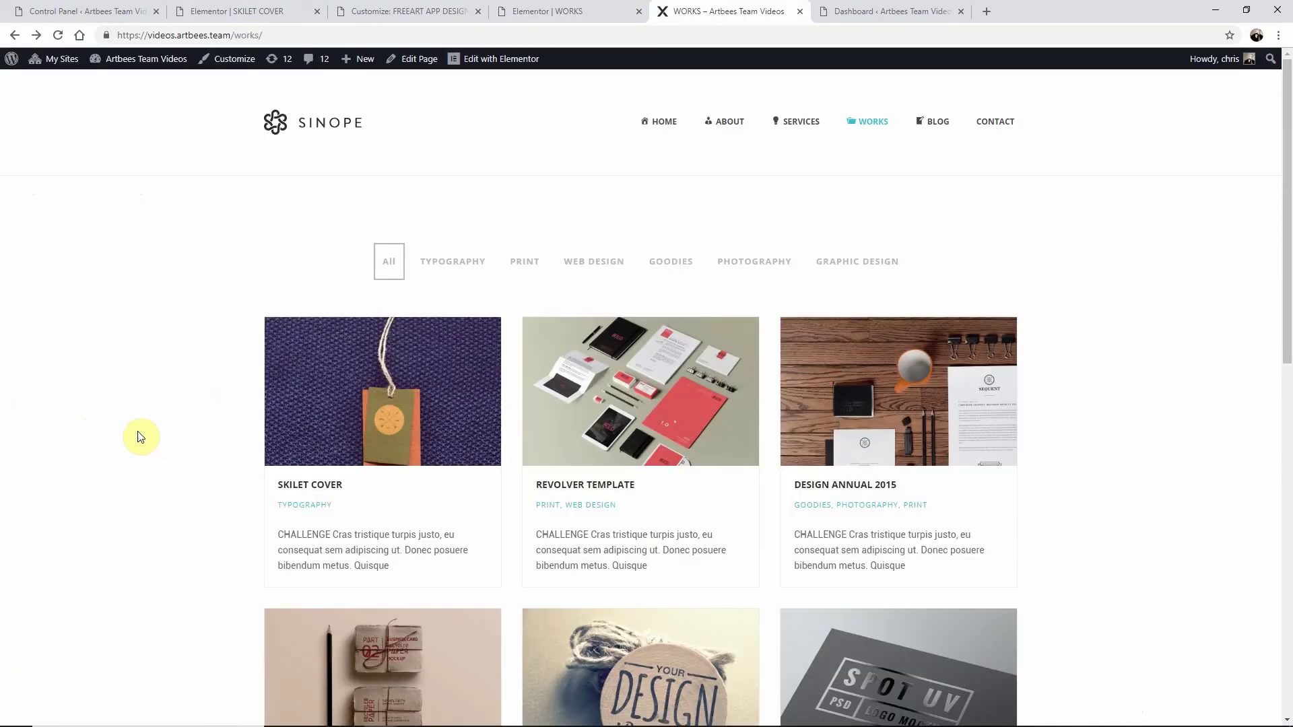
click(315, 506)
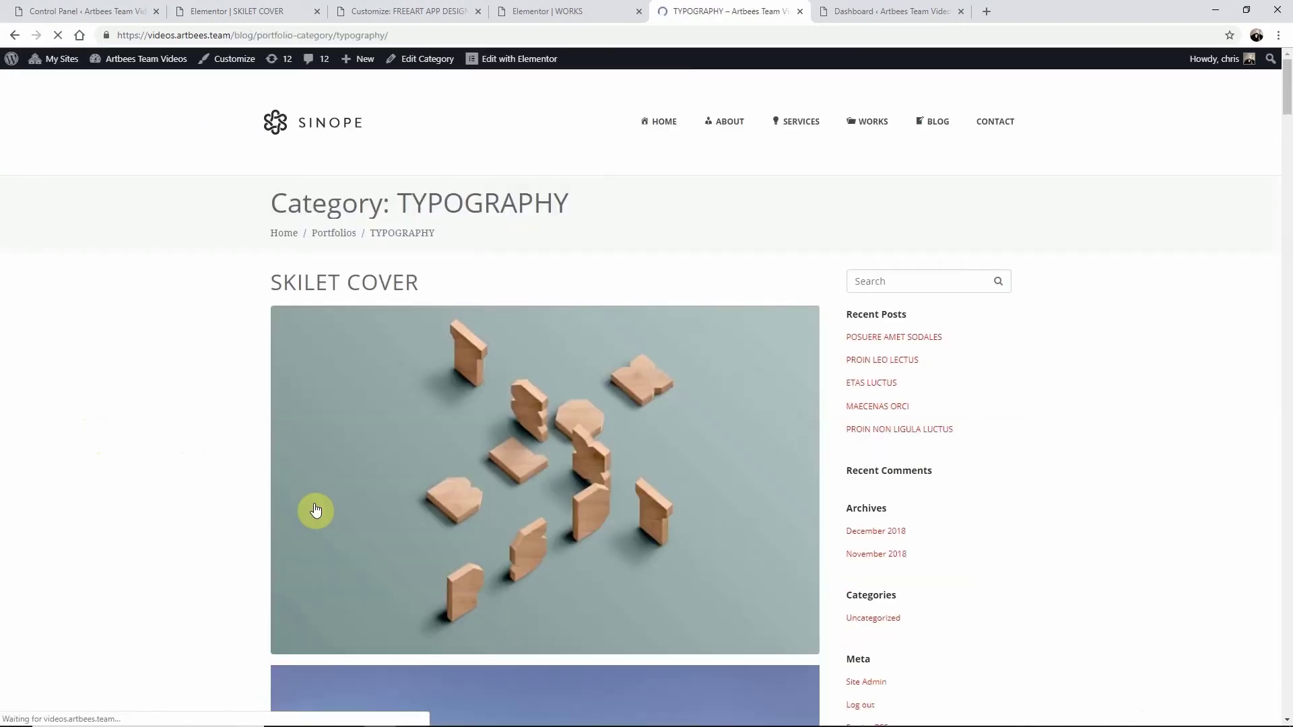
scroll(252, 496, down, 9)
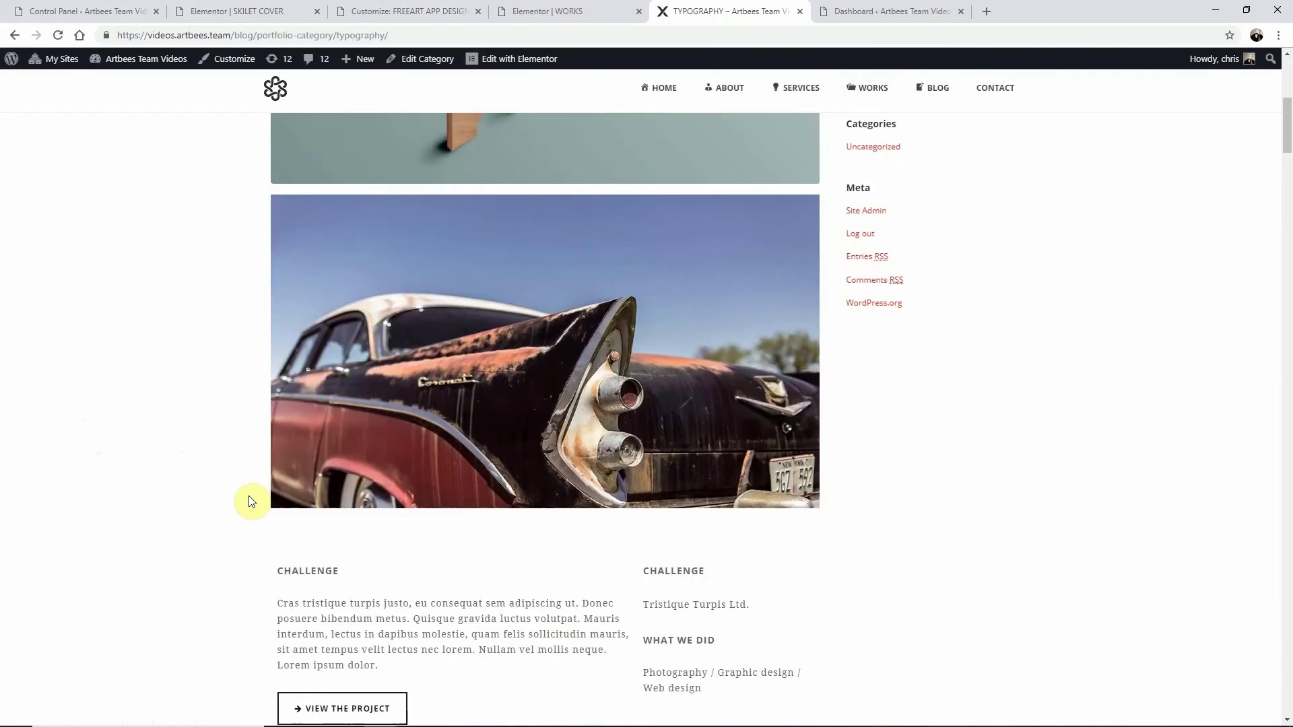
scroll(252, 501, down, 15)
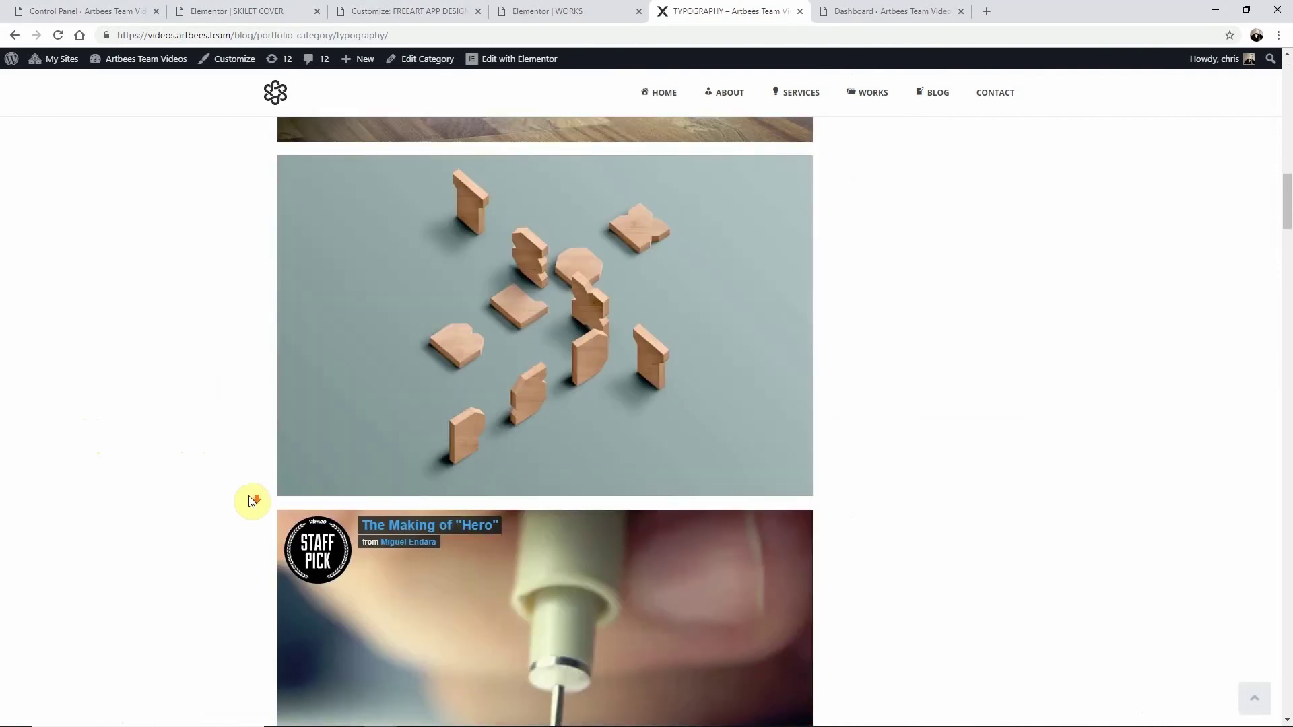
scroll(252, 500, down, 2)
scroll(252, 500, down, 8)
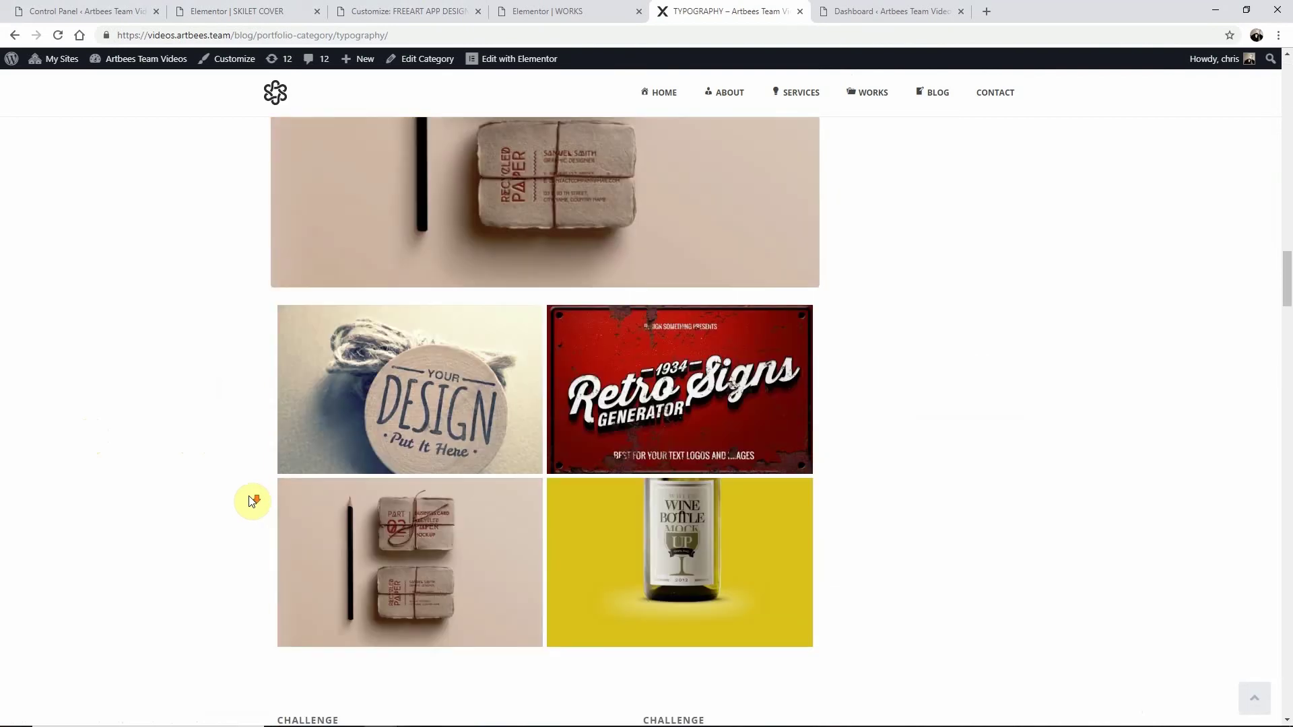
scroll(251, 500, down, 5)
scroll(252, 500, down, 16)
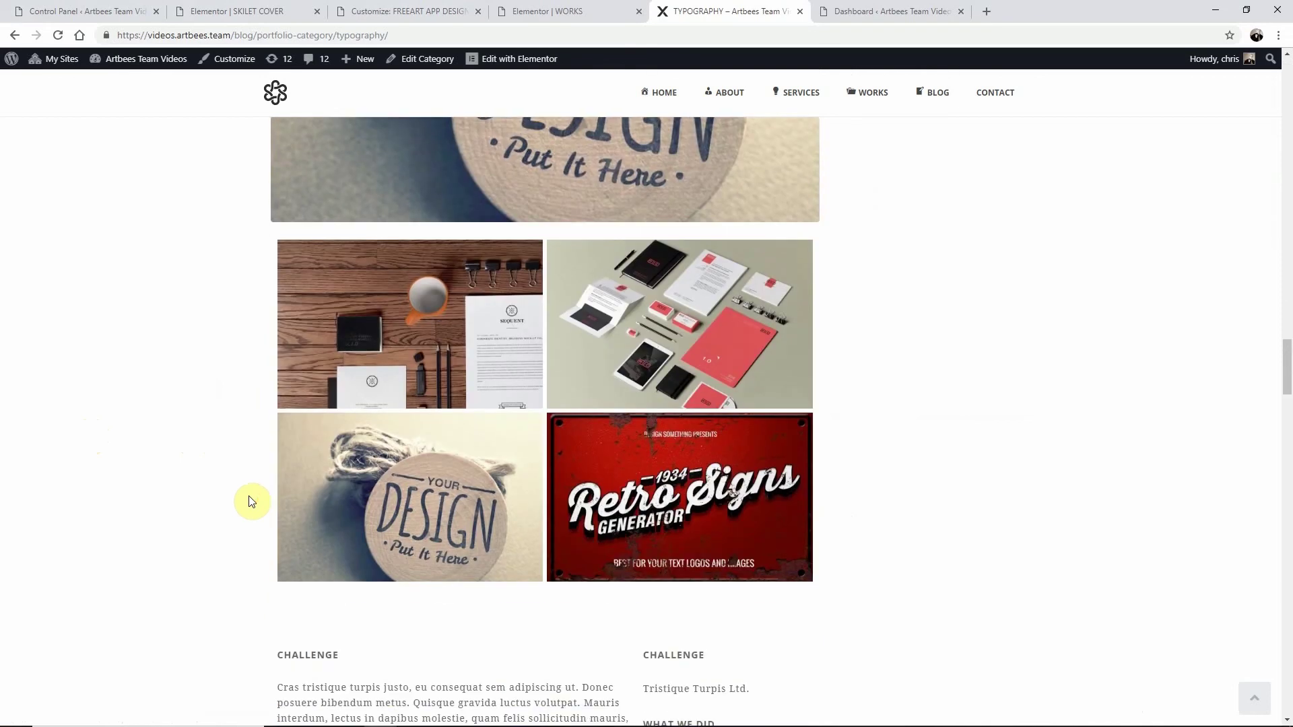
scroll(252, 500, up, 1)
scroll(251, 500, up, 20)
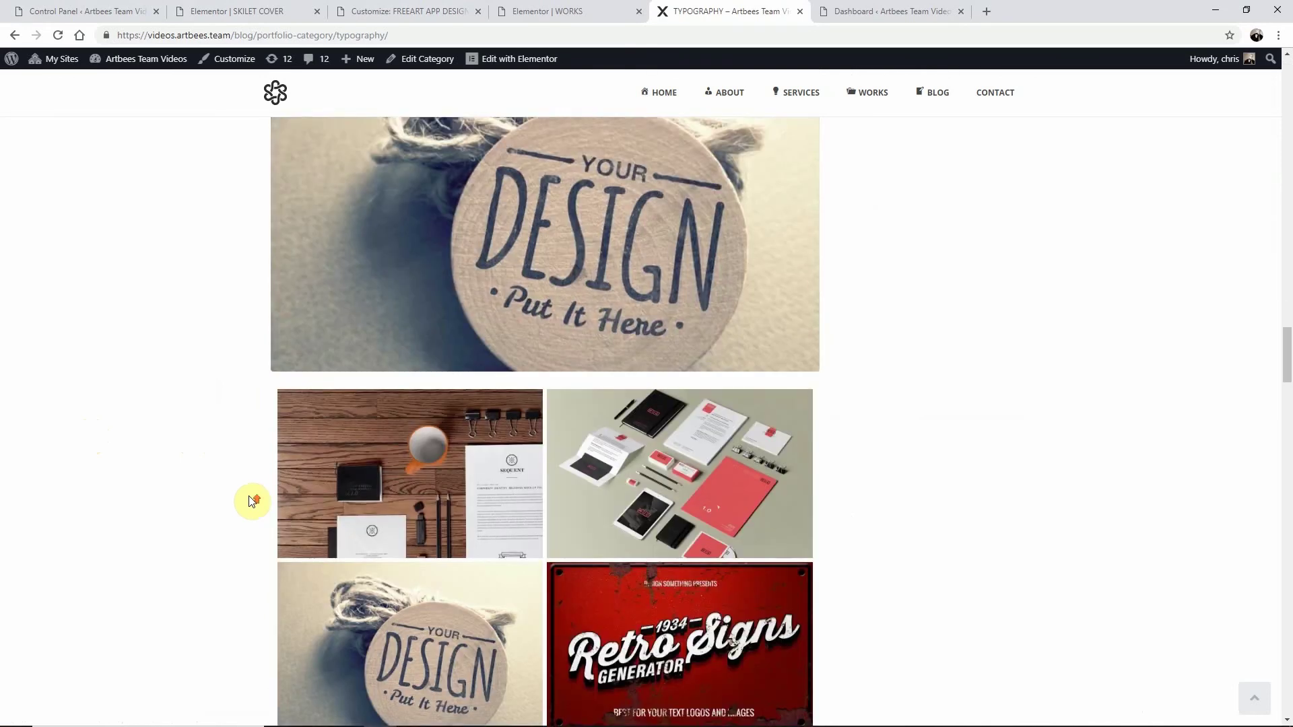
scroll(251, 500, up, 20)
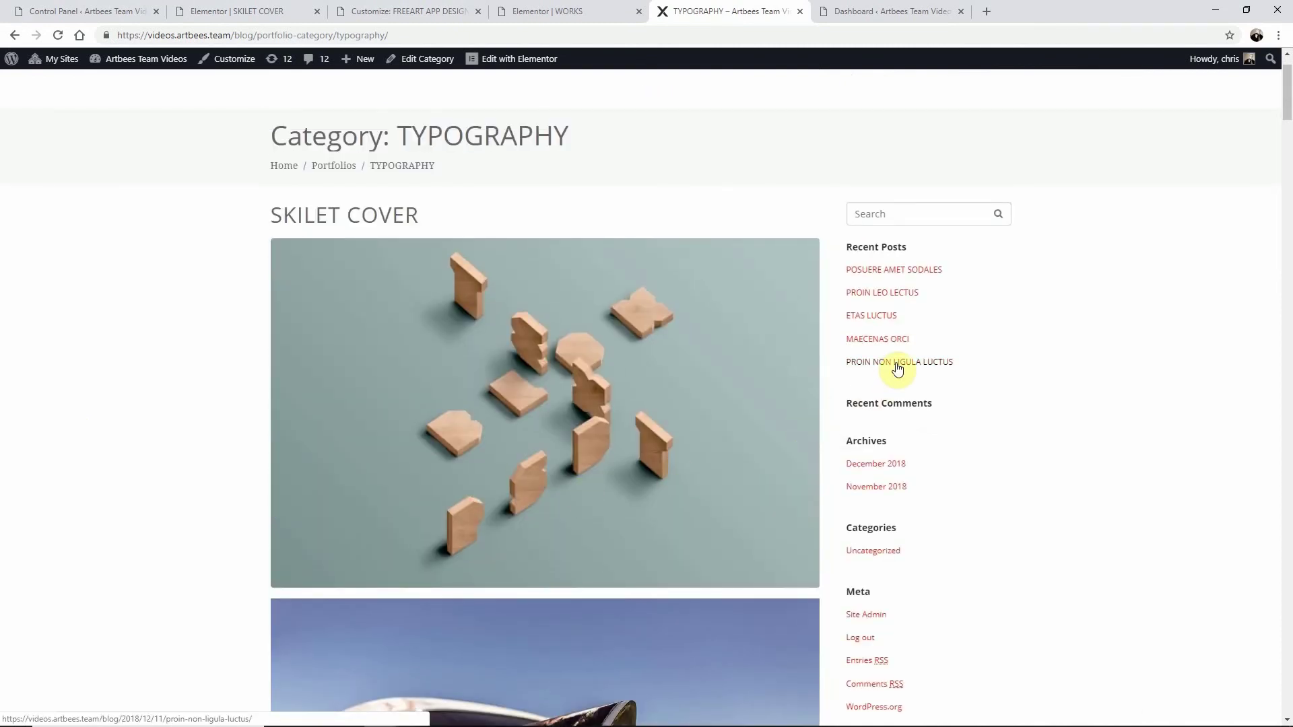
key(ctrl+Tab)
Step: Edit the Articles post category, review its sidebar layout options, and keep Layout on Global
mouse_move(54, 201)
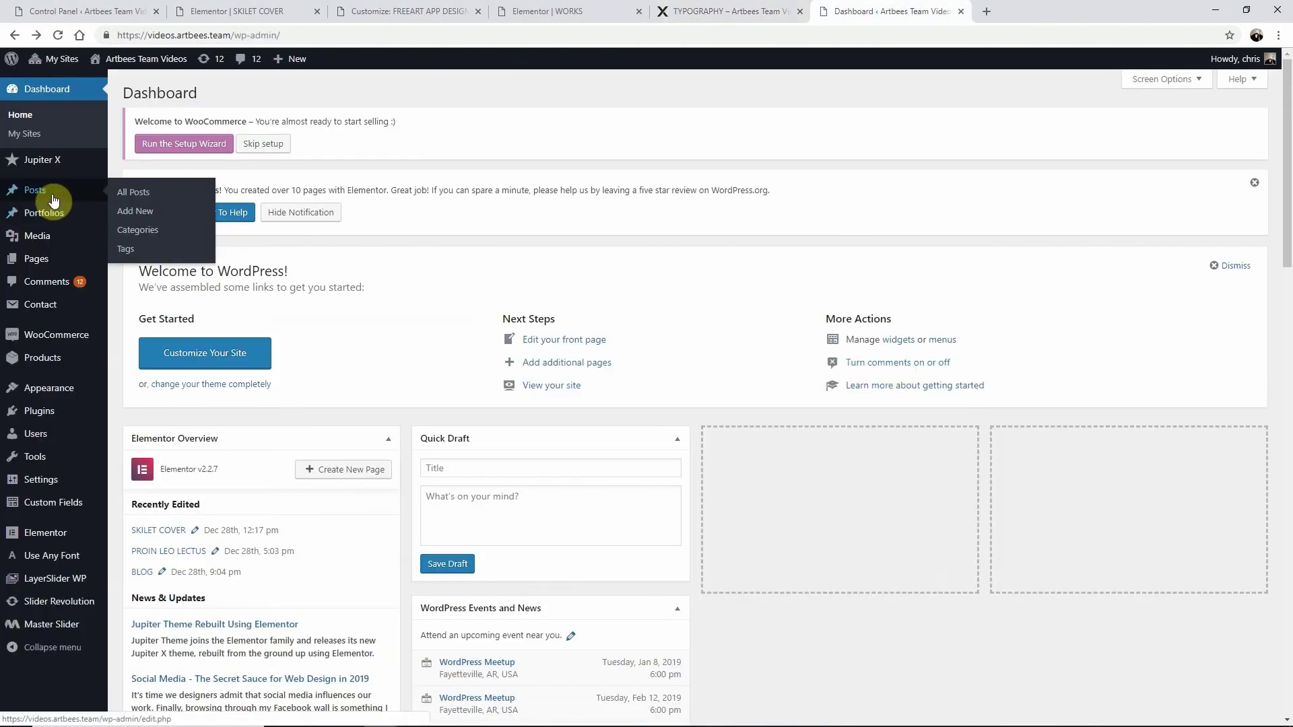
click(116, 230)
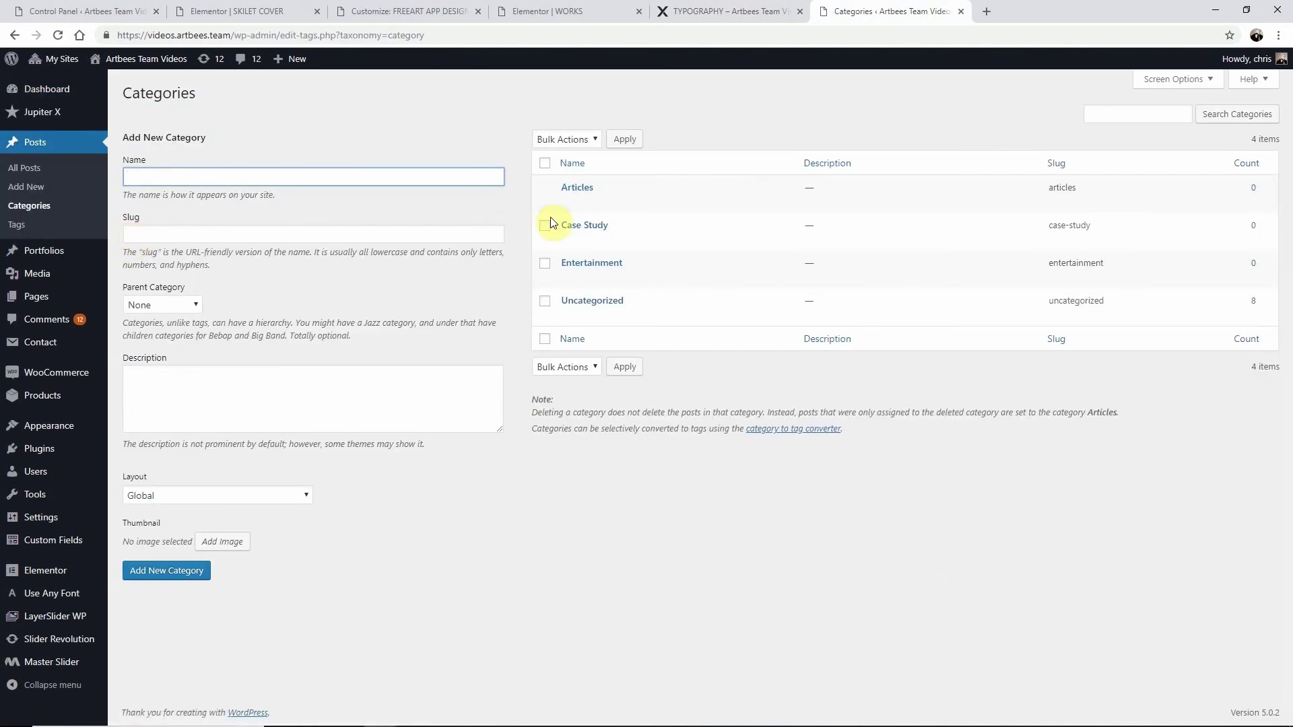
click(583, 188)
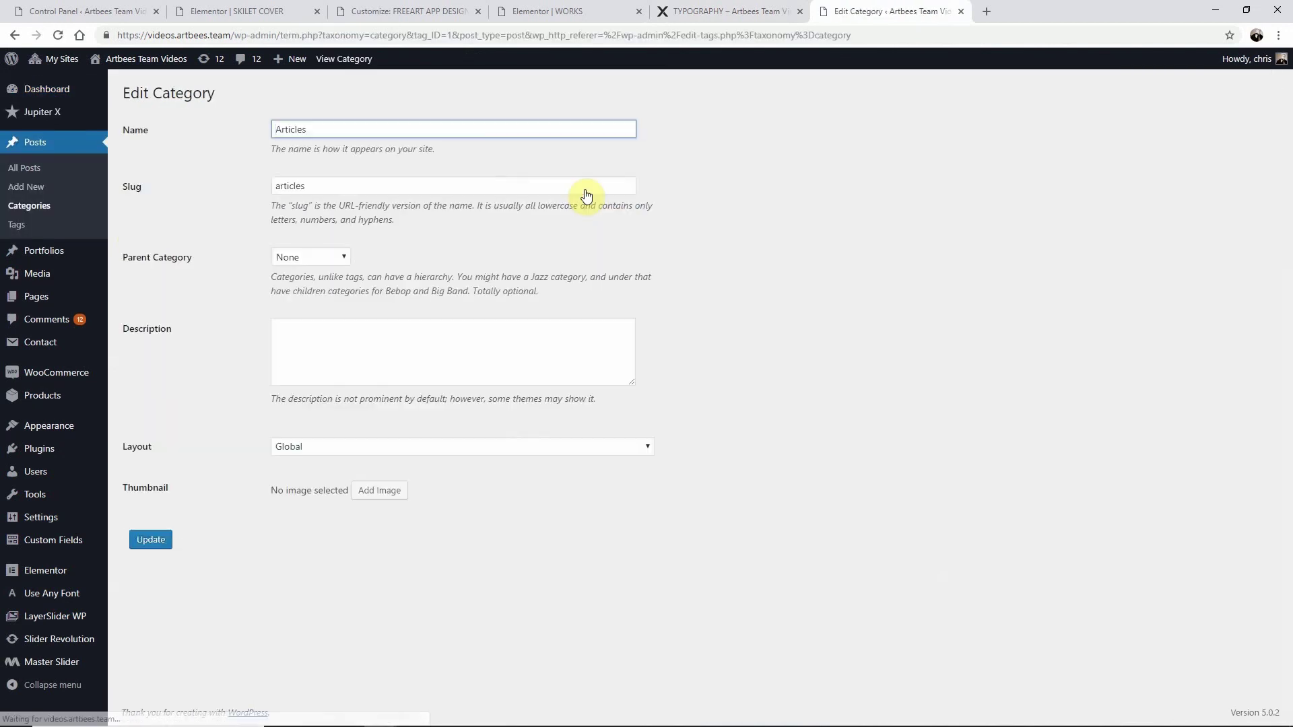
click(289, 447)
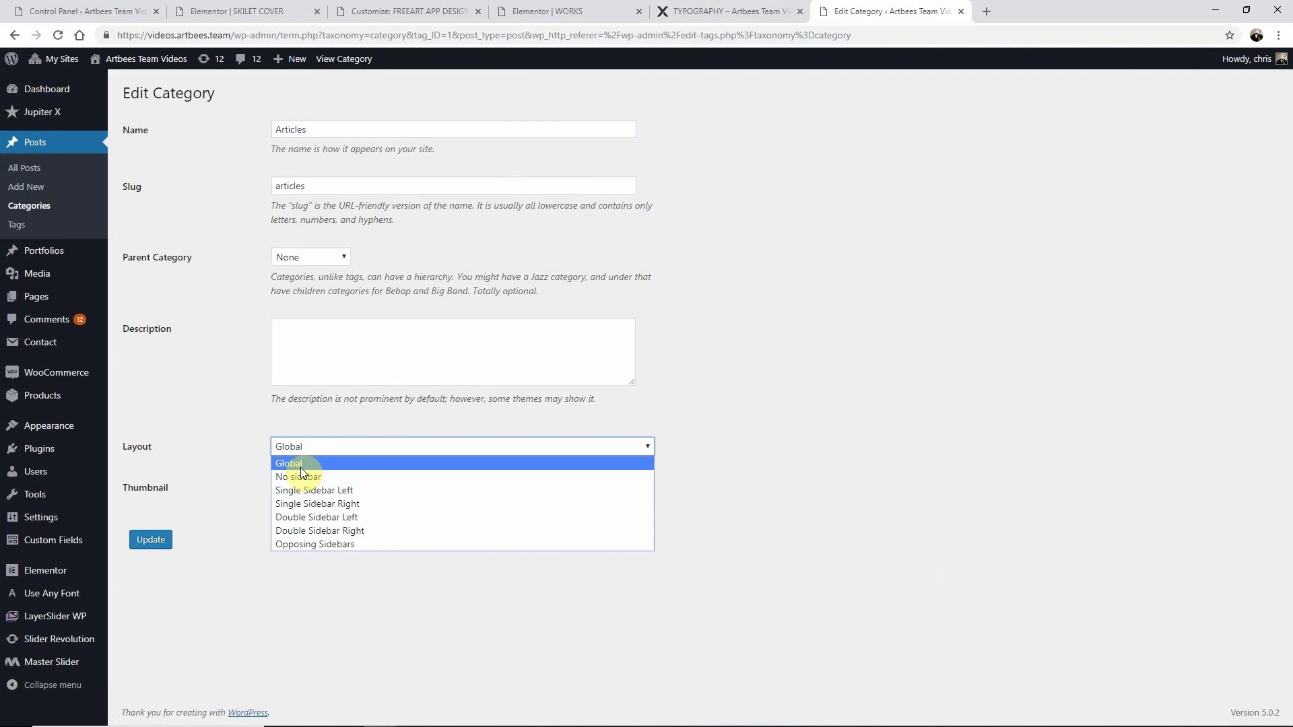
click(300, 469)
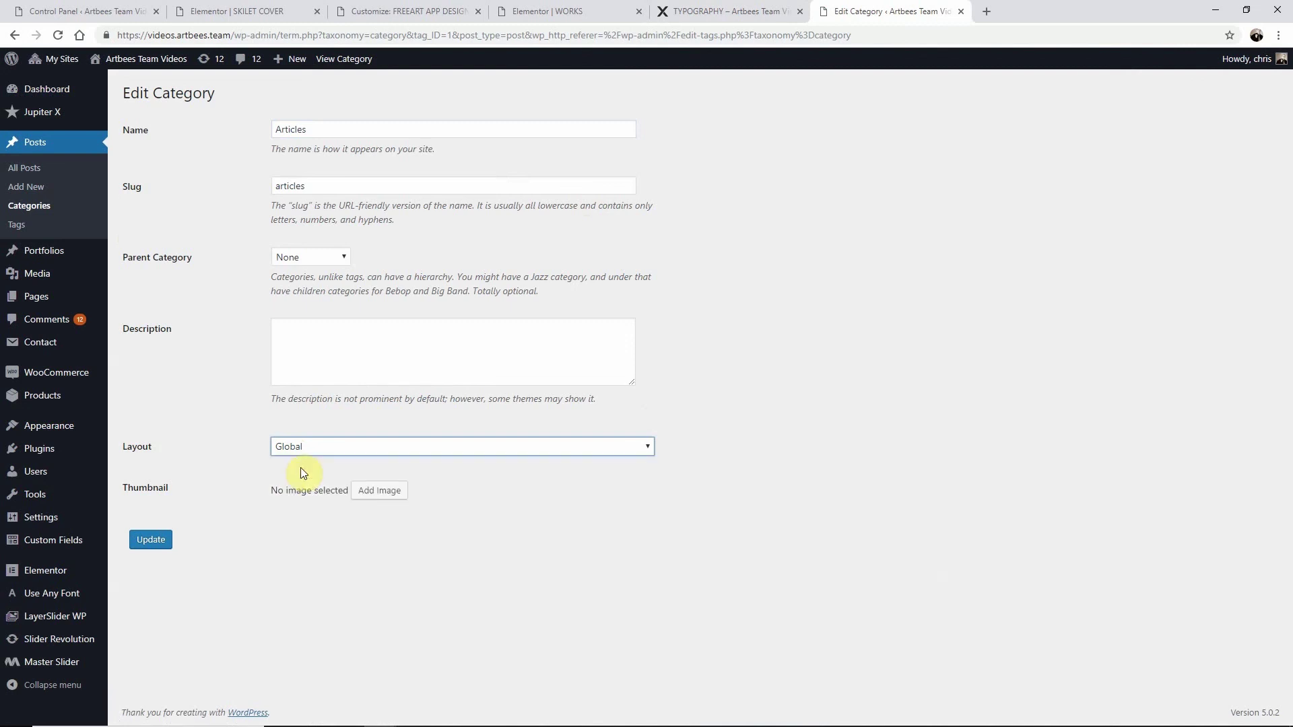